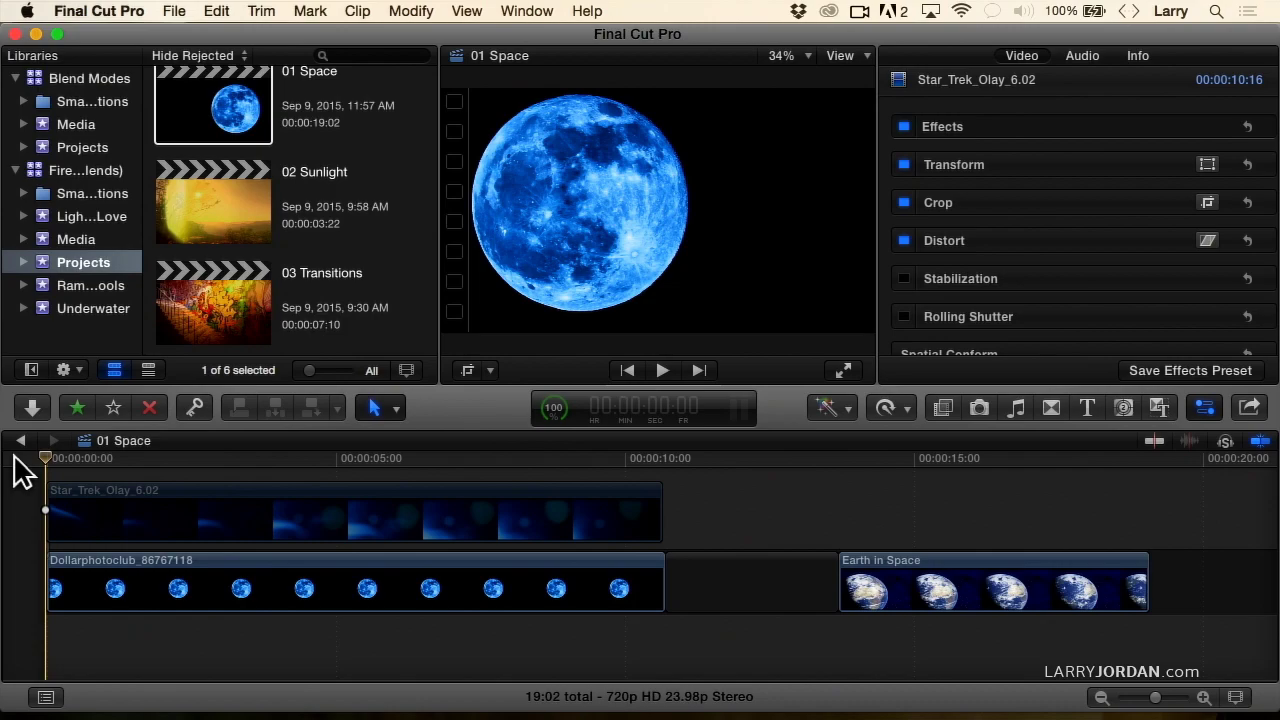
Play the project, then show the light-leak event's clips and preview a Crystal light leak
key("space")
left_click(41, 217)
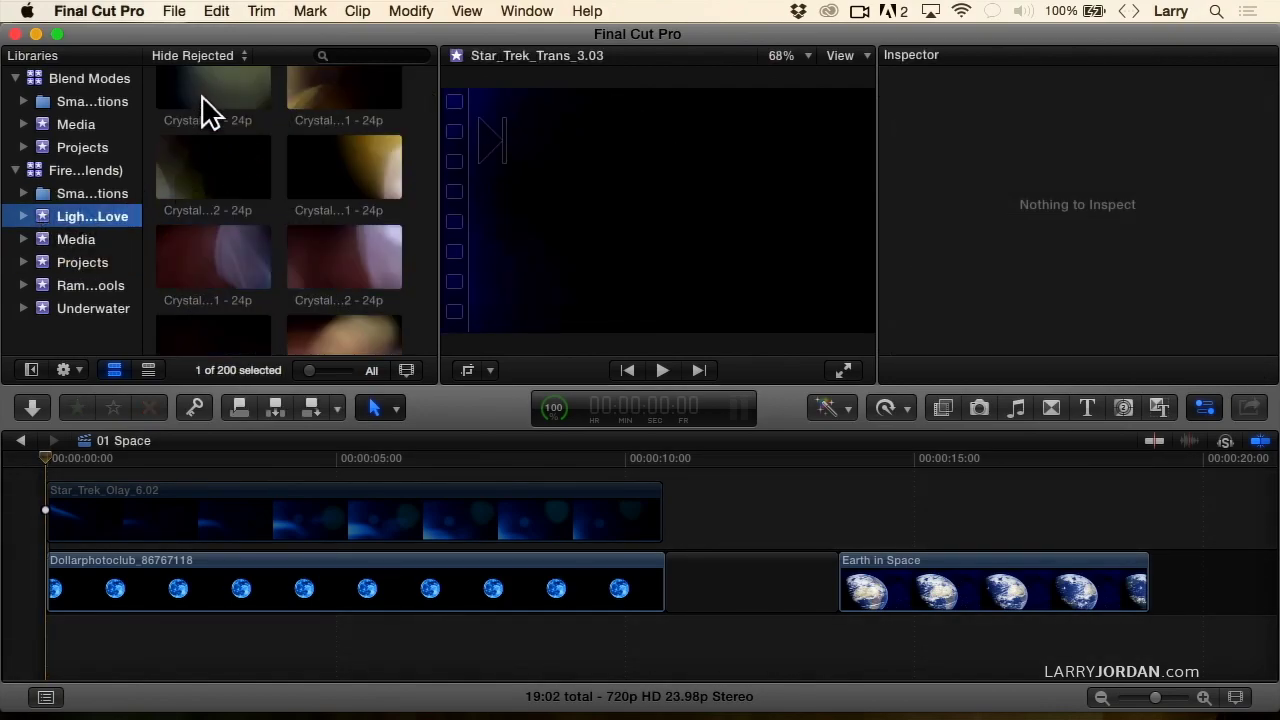
left_click(205, 113)
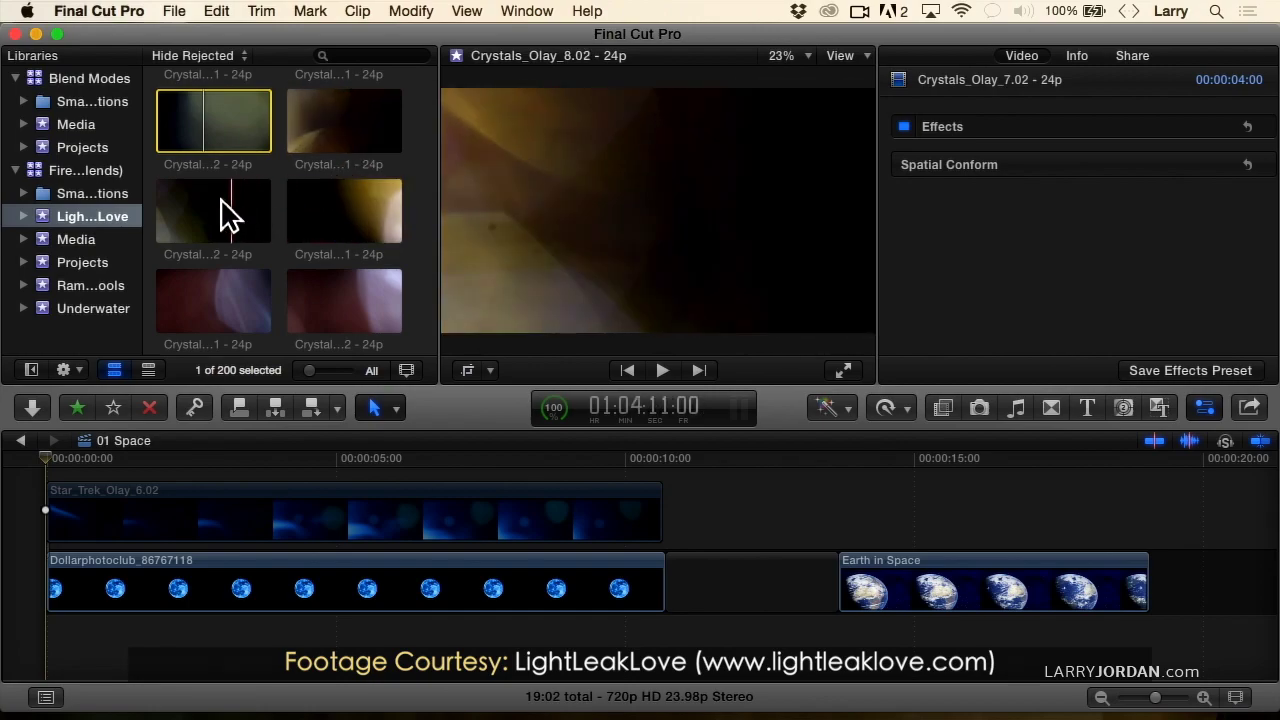
Scroll down to the blue Star Trek overlays and select Star_Trek_Olay_6.02
scroll(232, 292, "down", 3)
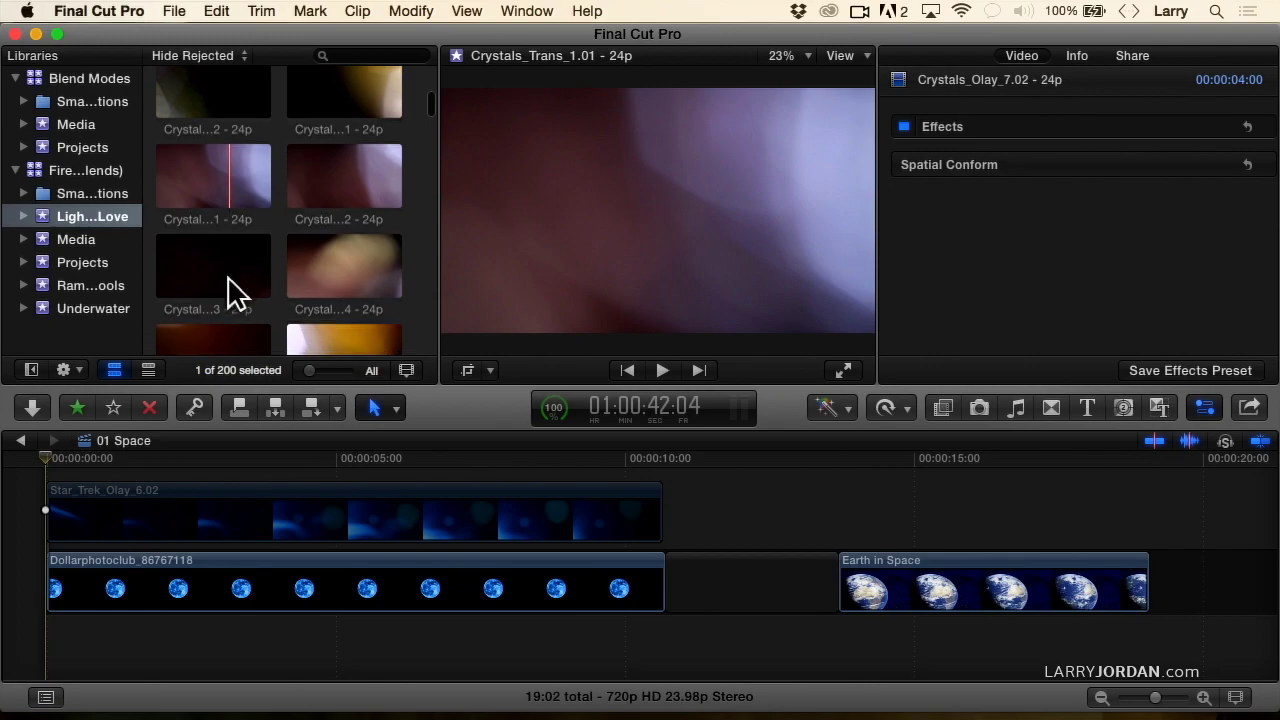
scroll(232, 292, "down", 1)
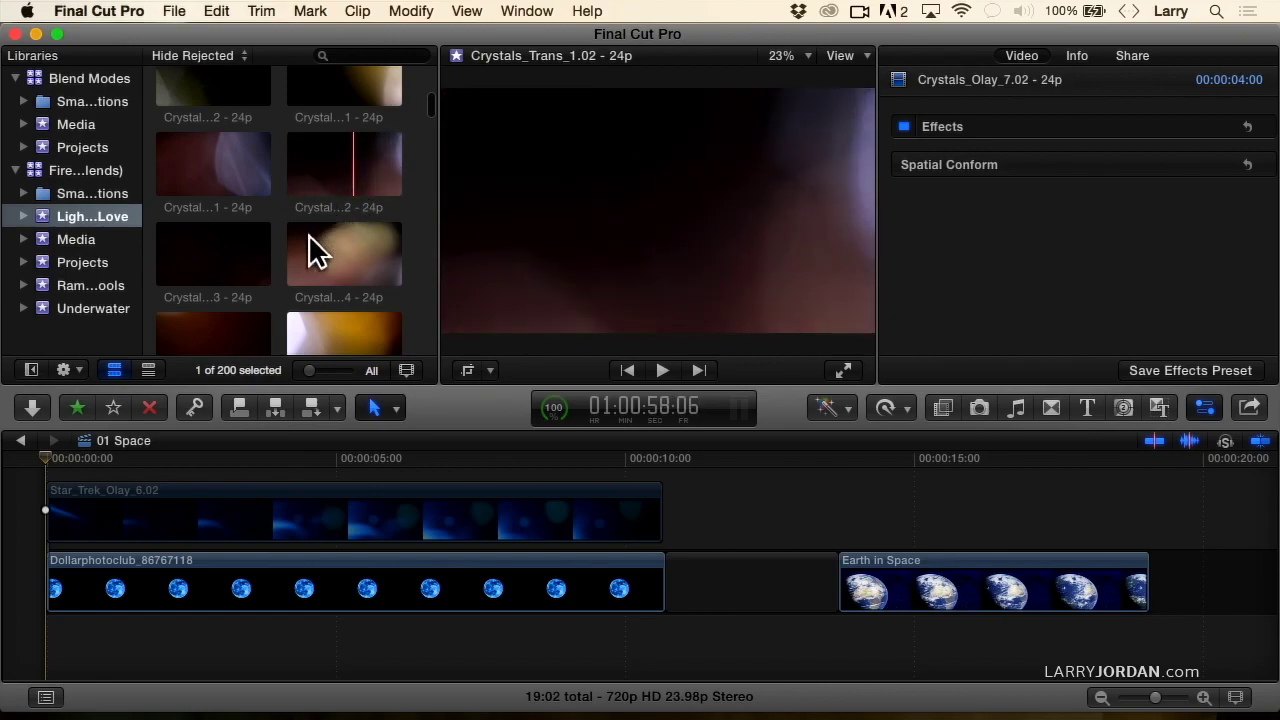
scroll(228, 268, "down", 5)
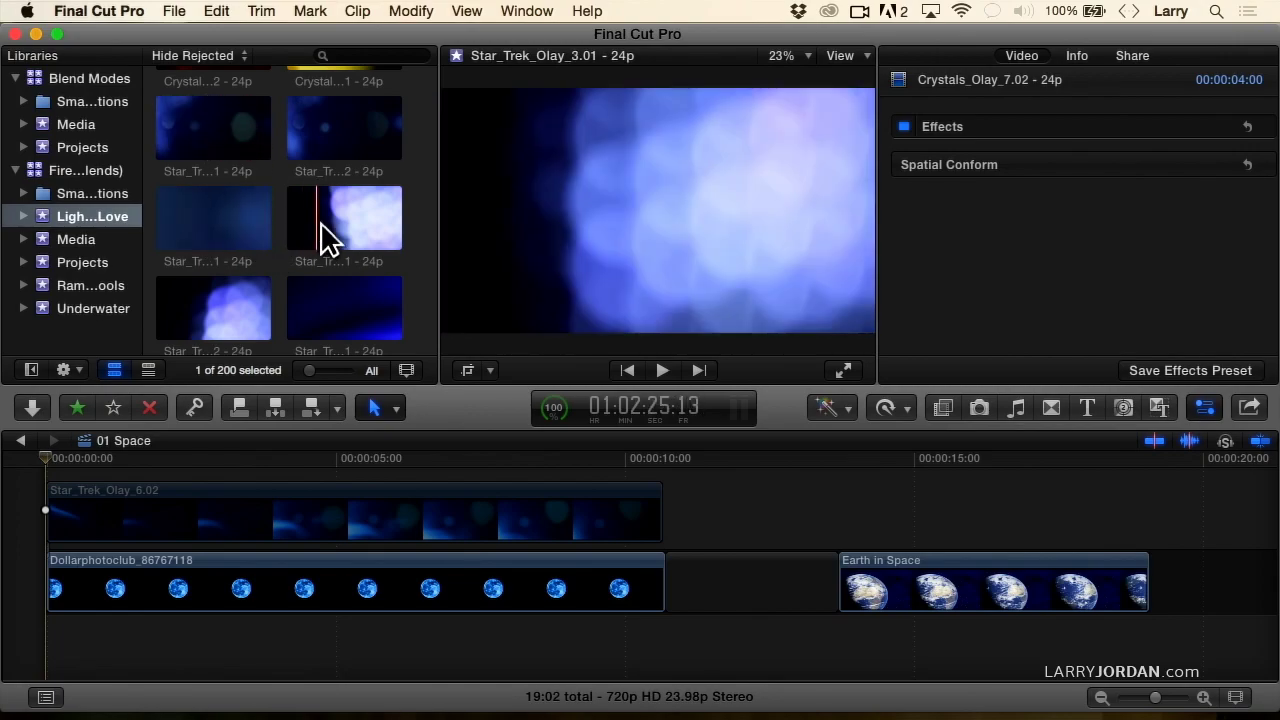
scroll(338, 277, "down", 3)
scroll(338, 277, "down", 5)
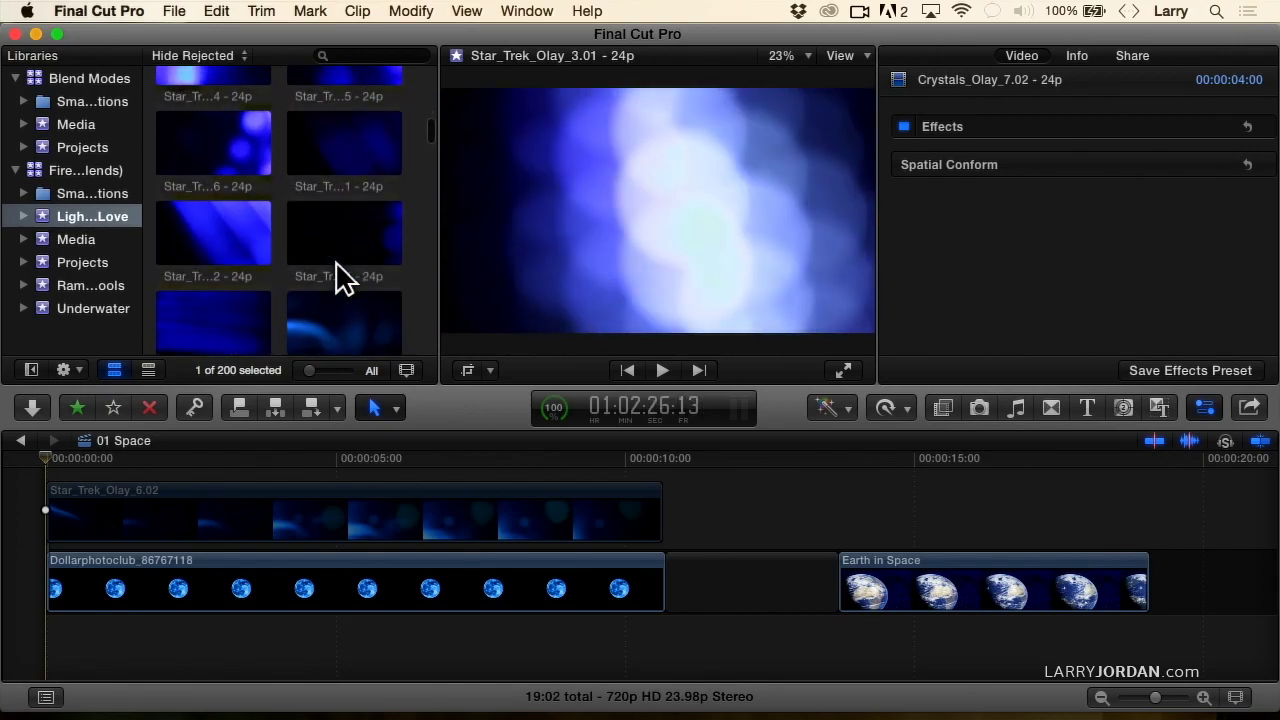
right_click(337, 265)
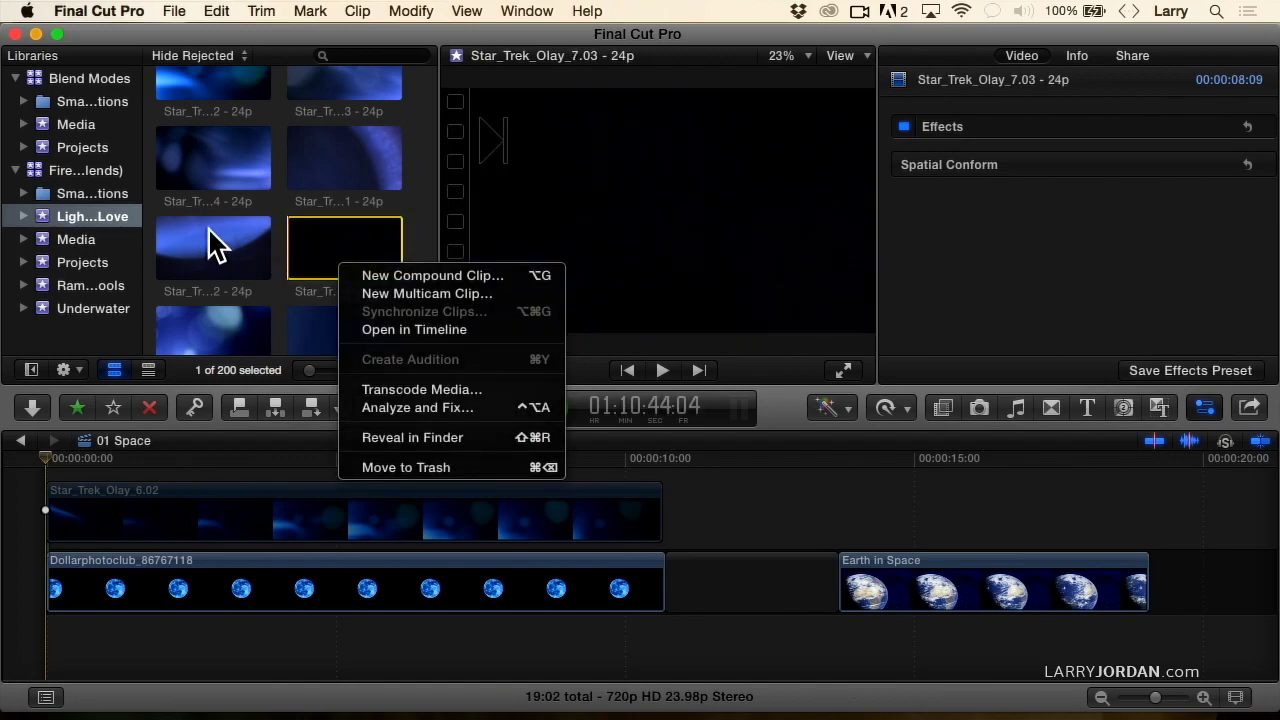
left_click(240, 254)
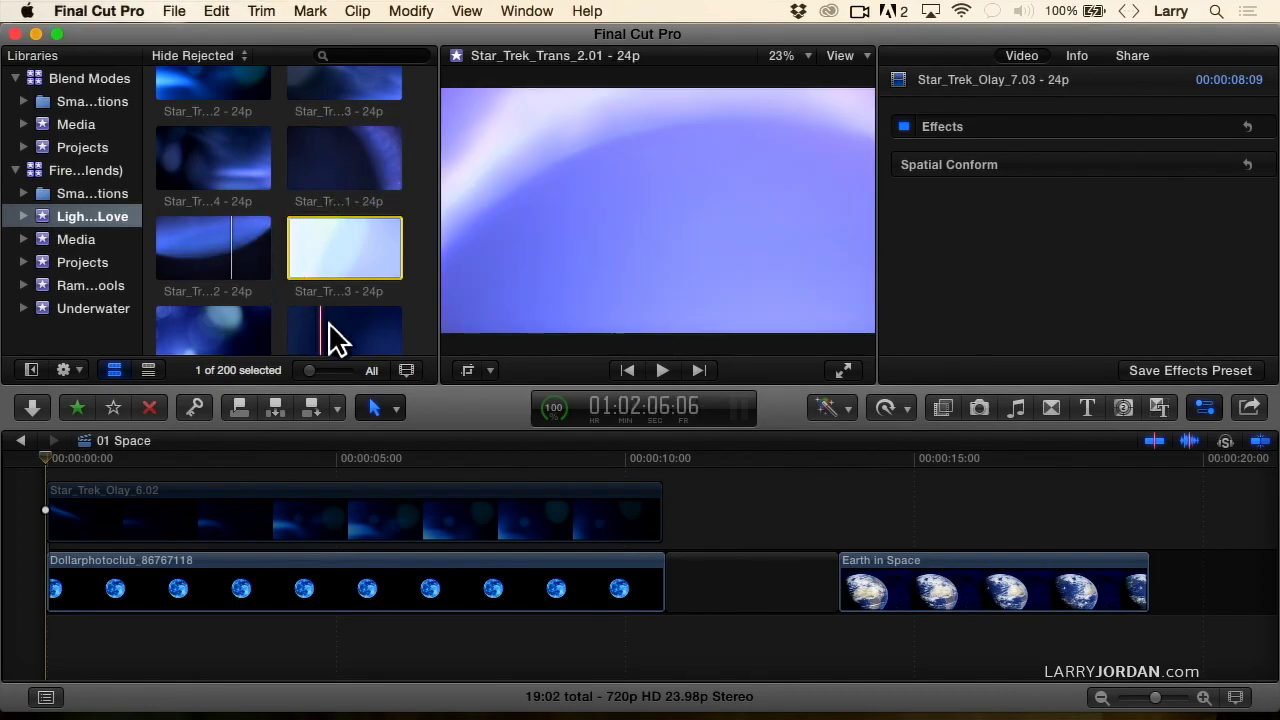
left_click(201, 513)
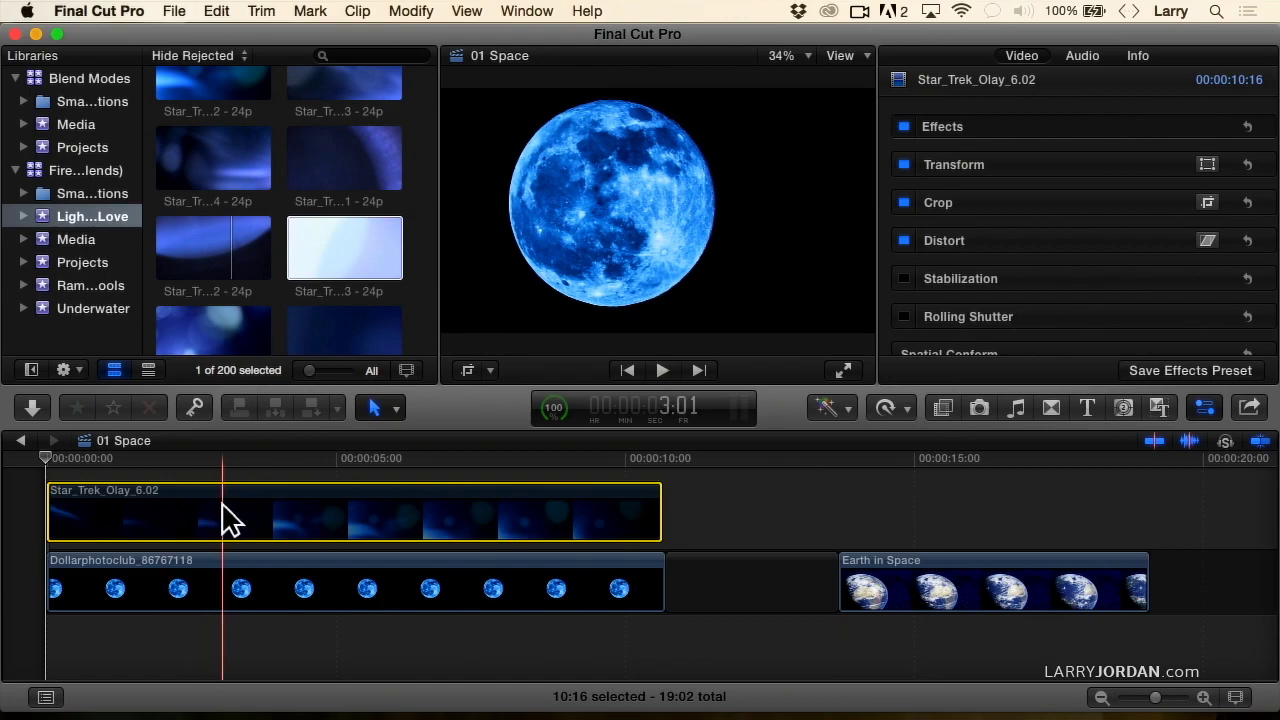
Play Star_Trek_Olay_6.02 over the moon from the start, then scrub back to about two seconds
left_click(38, 455)
key("space")
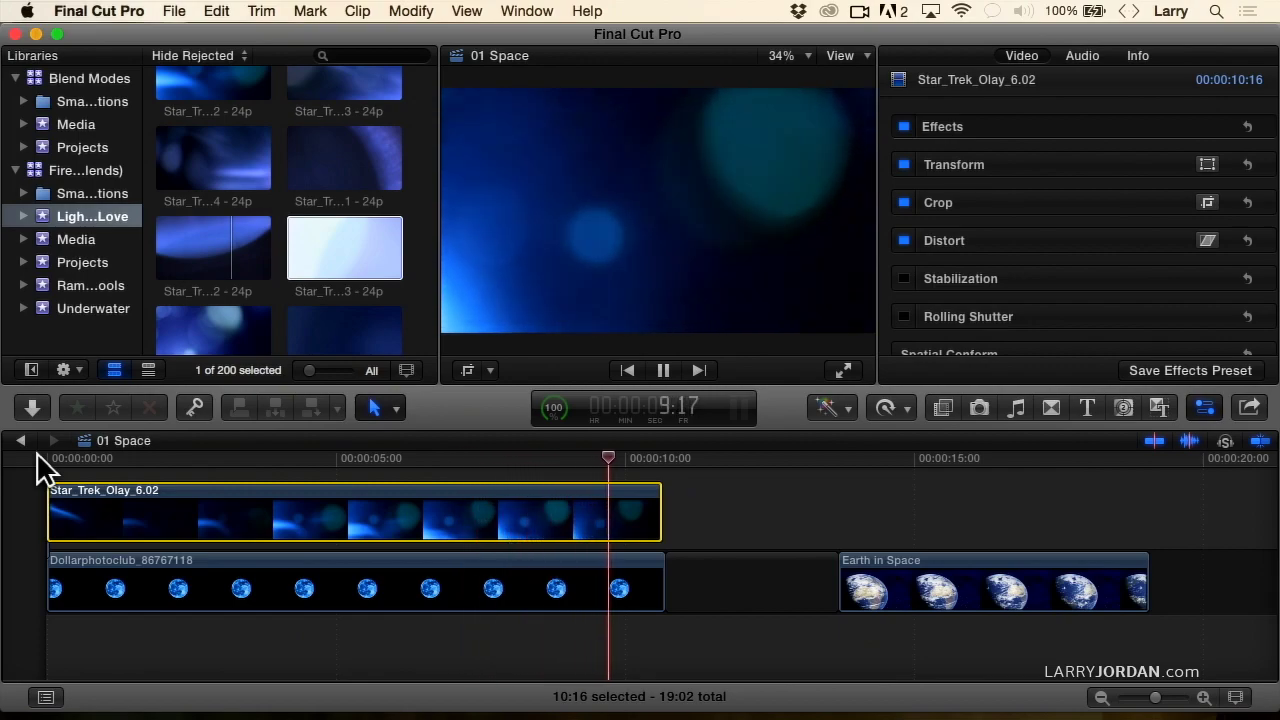
left_click_drag(37, 457, 108, 440)
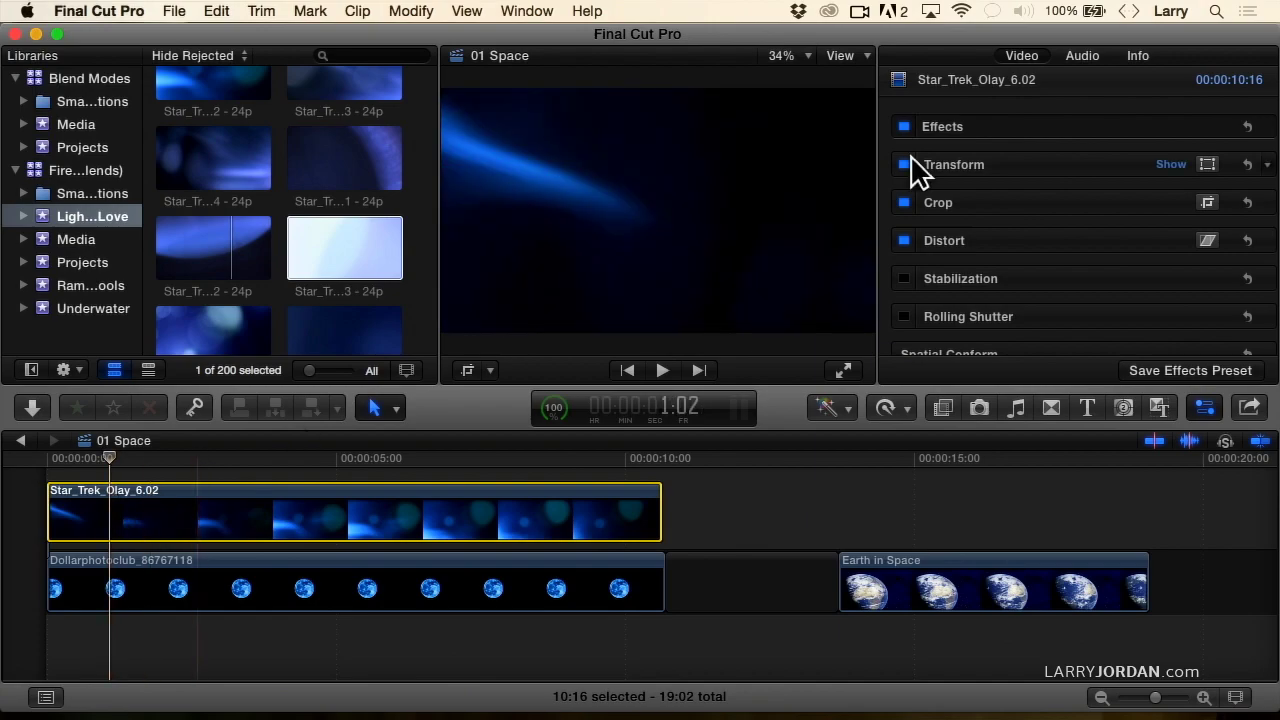
Set the Star_Trek_Olay_6.02 overlay's Compositing blend mode to Screen
scroll(1043, 158, "down", 5)
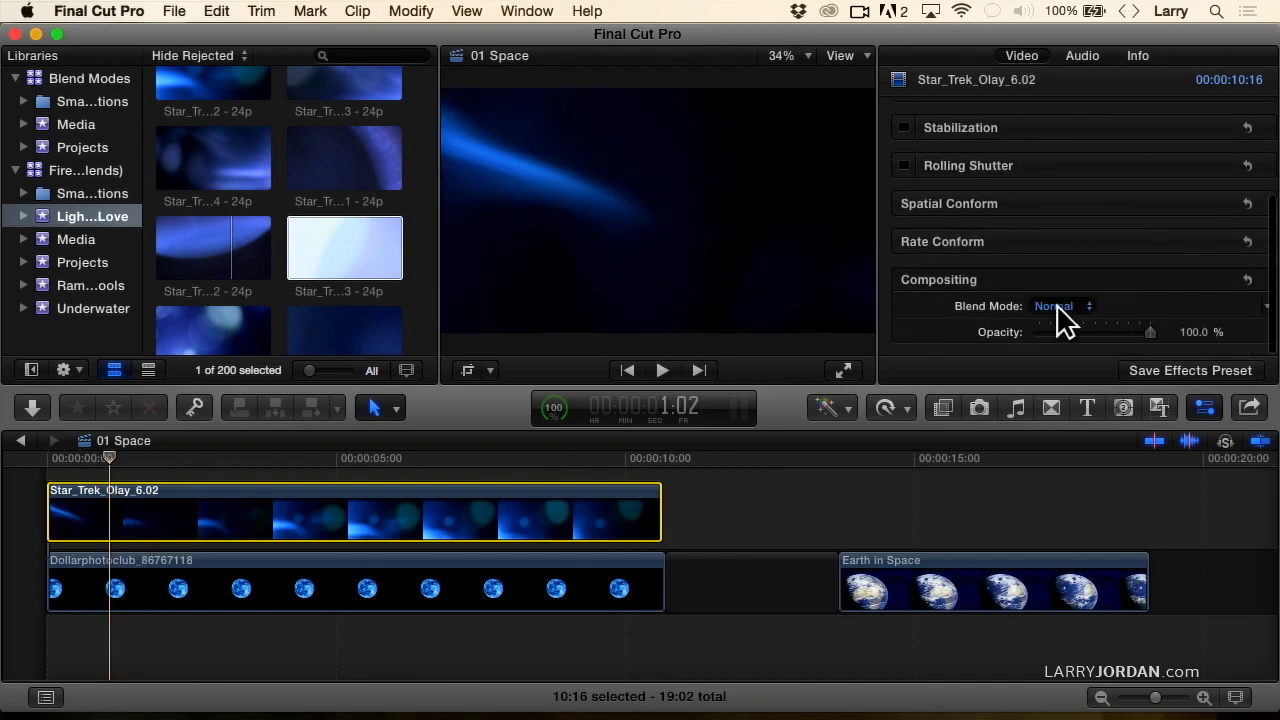
left_click(1062, 307)
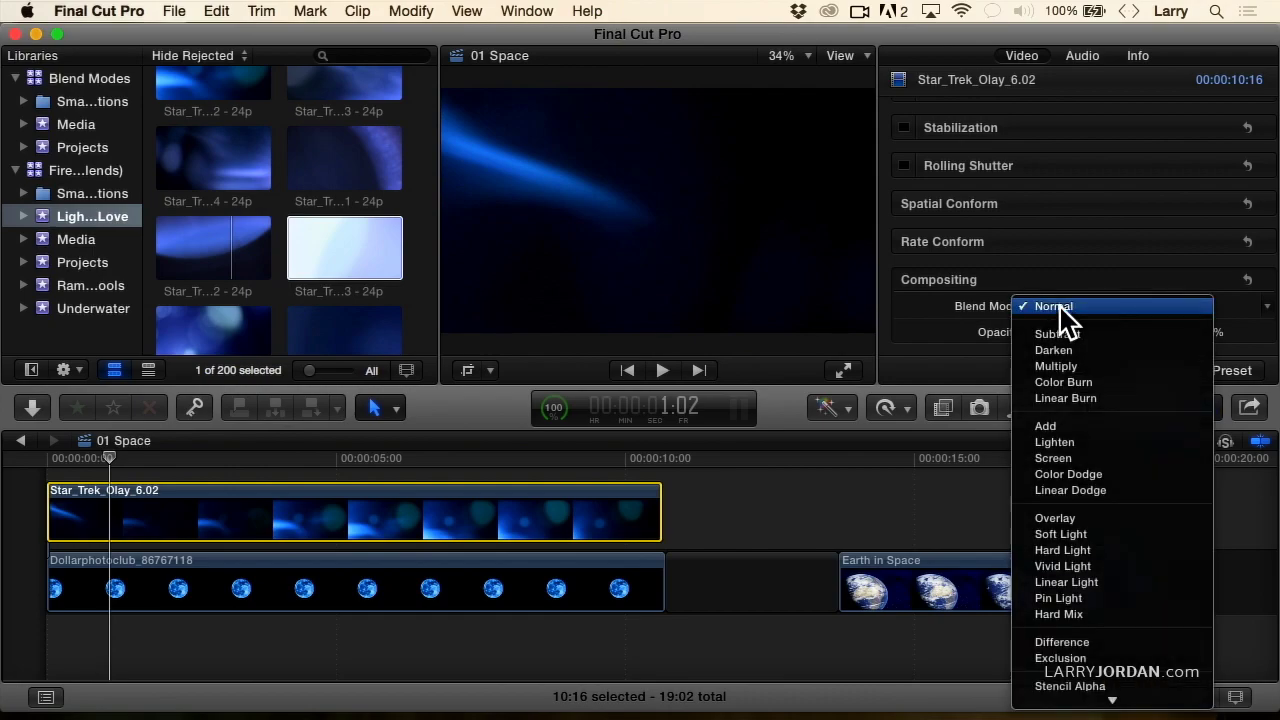
left_click(1097, 462)
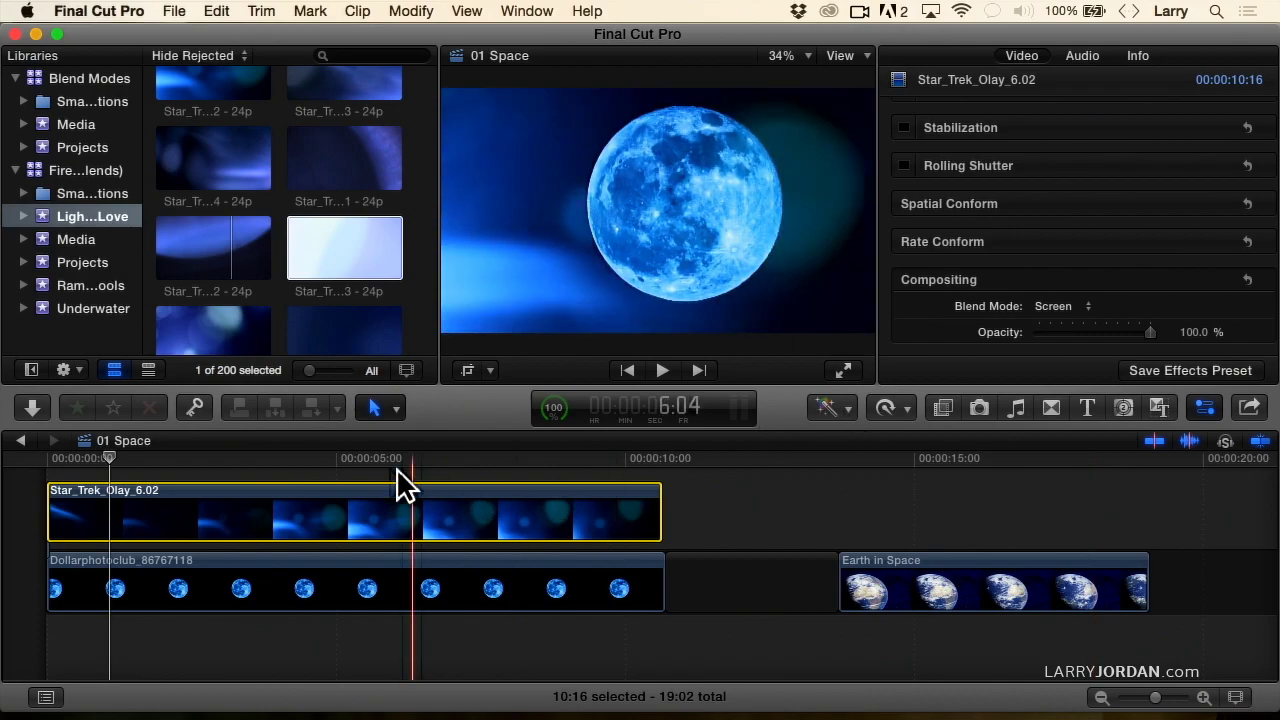
Scrub and play the Screen-blended composite, stopping at six seconds
left_click(355, 455)
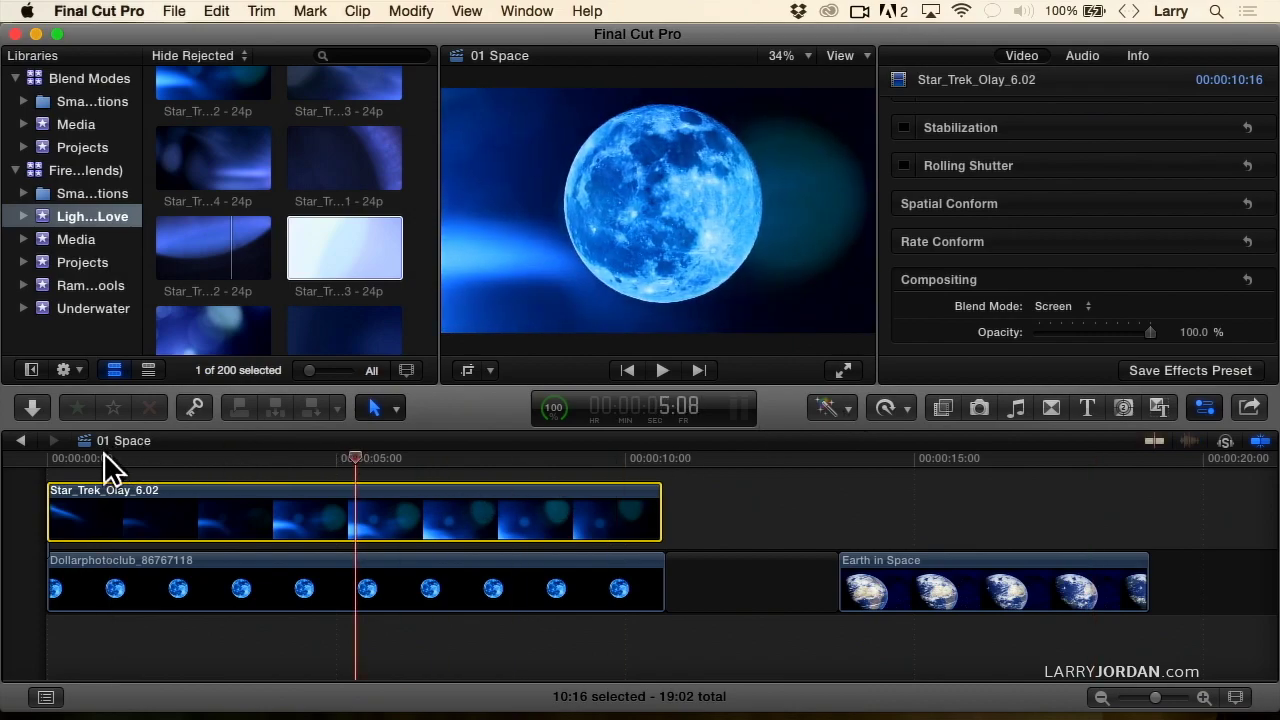
left_click_drag(103, 452, 40, 462)
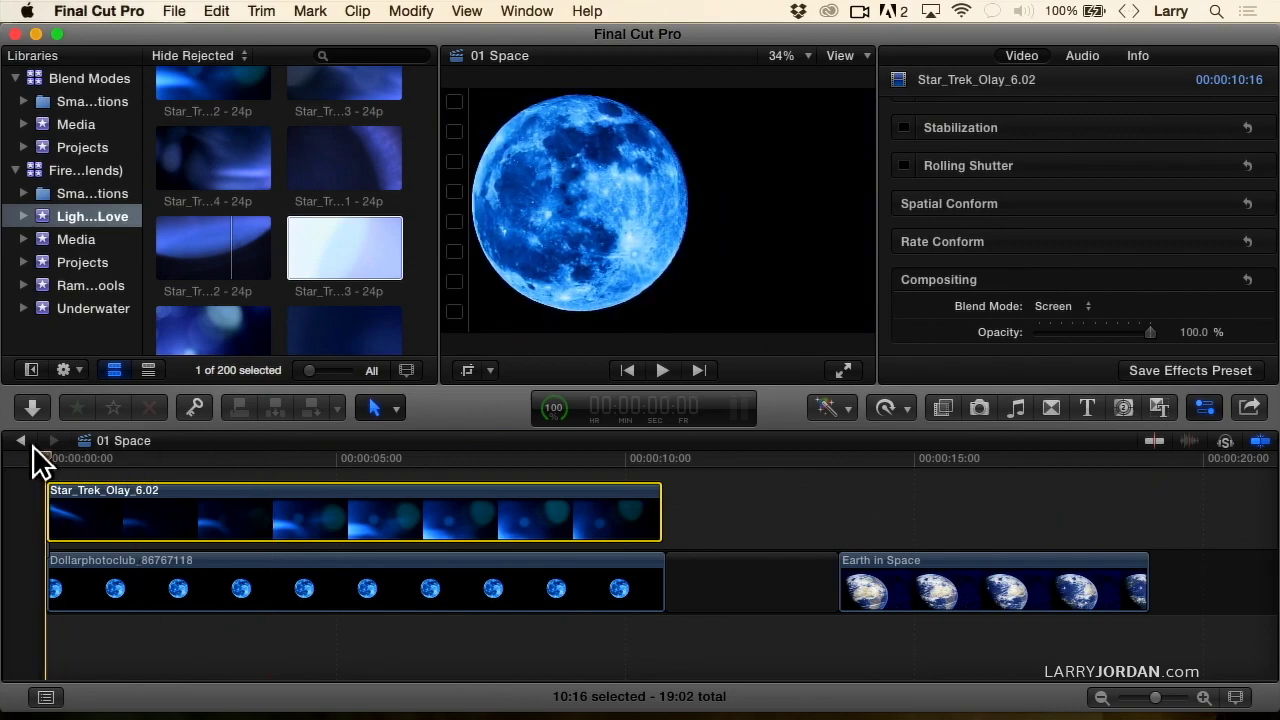
key("space")
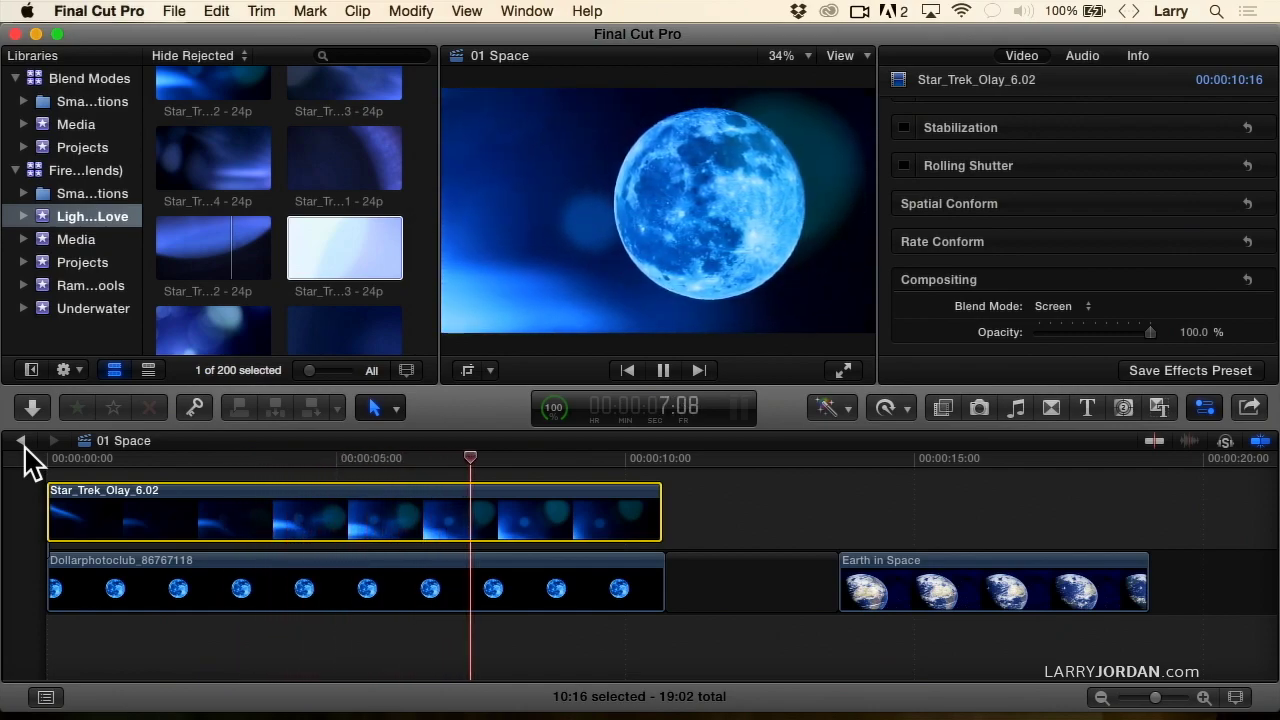
key("space")
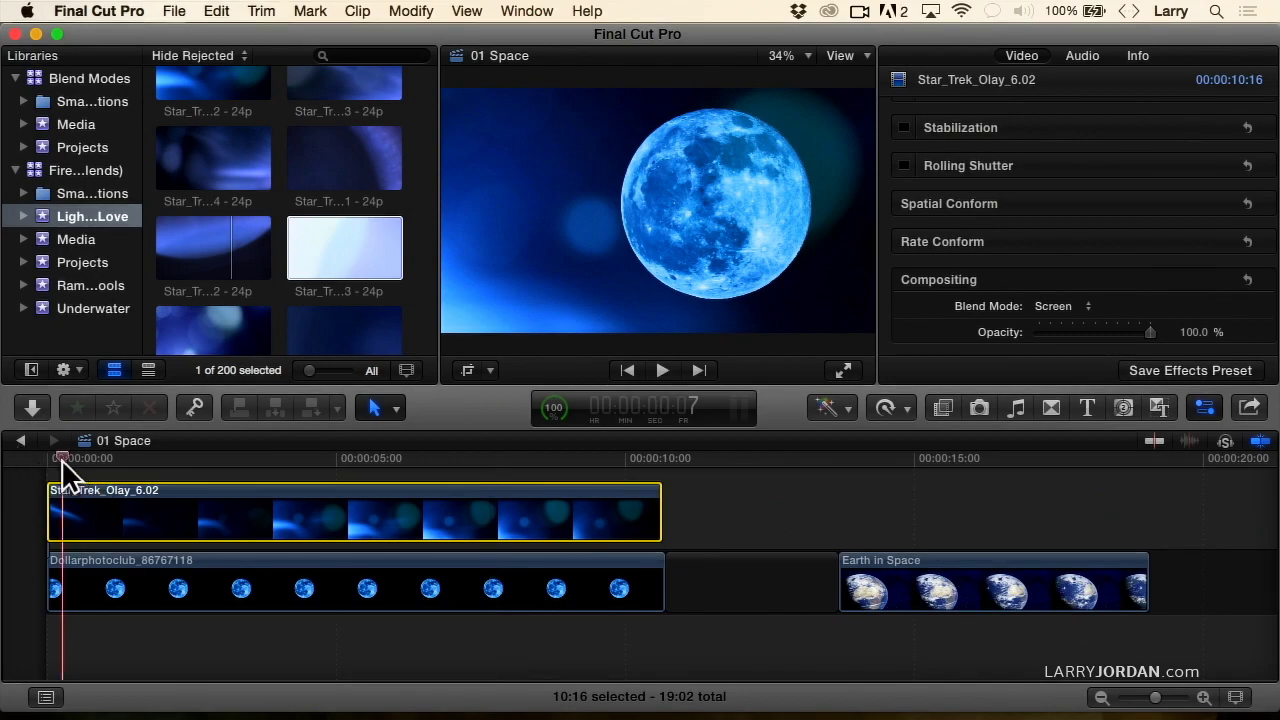
key("space")
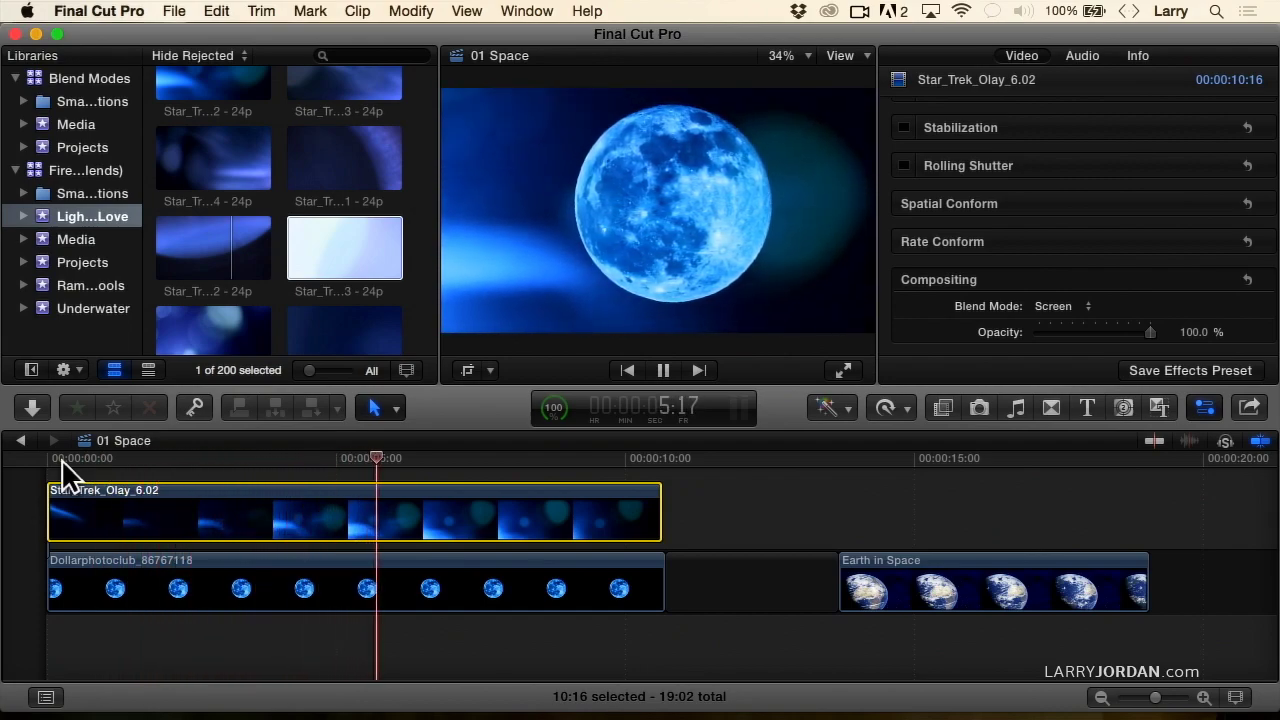
key("space")
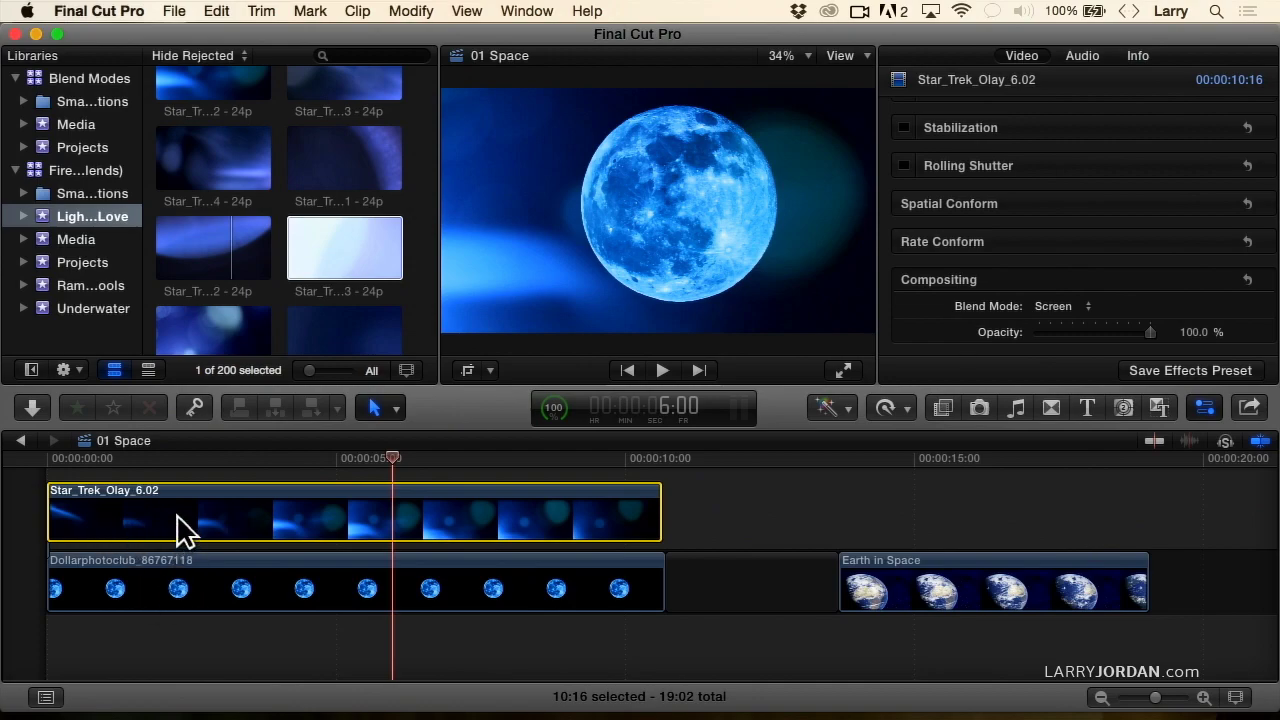
Try Overlay, then Multiply blend modes on the overlay, rewinding to the start after each
left_click(1057, 306)
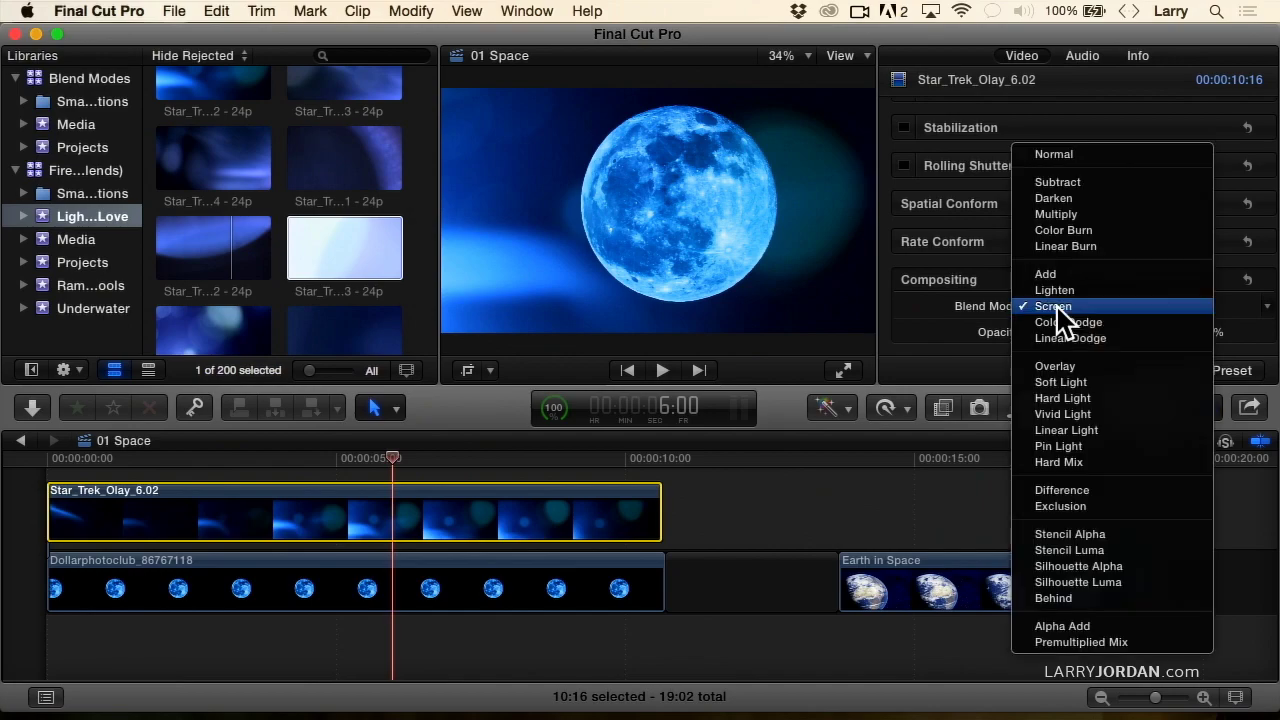
left_click(1063, 367)
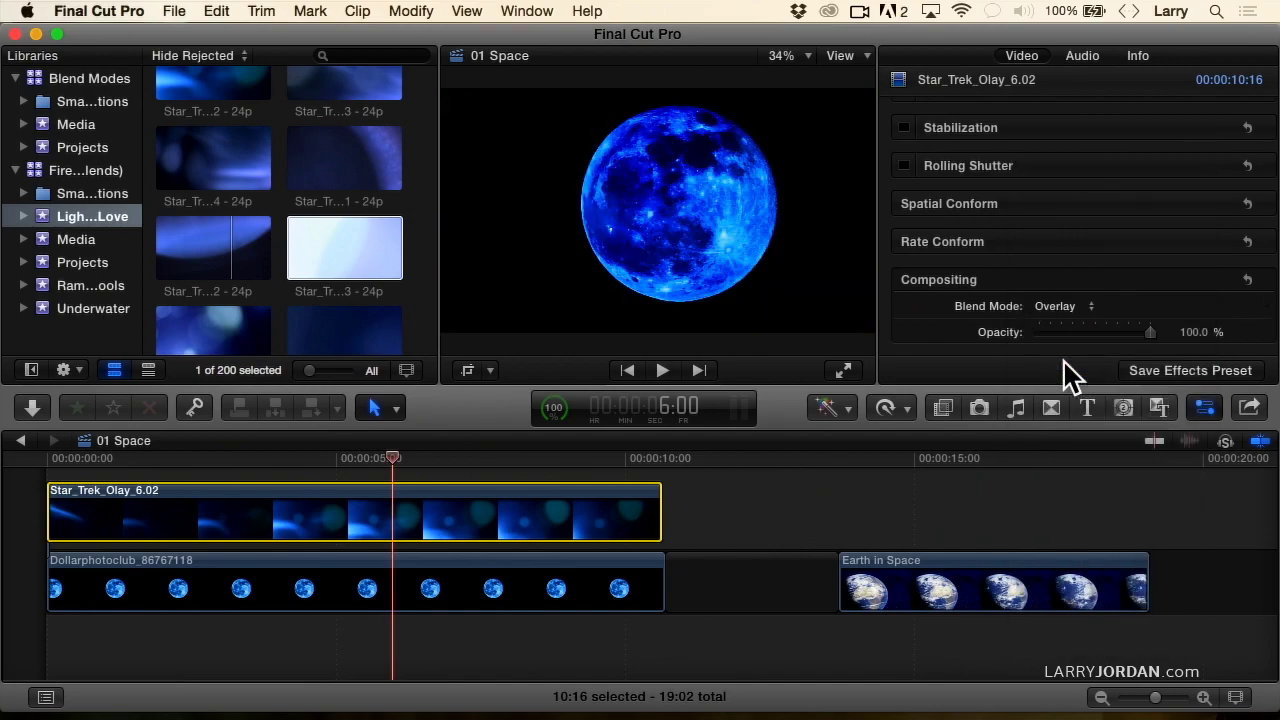
left_click(13, 452)
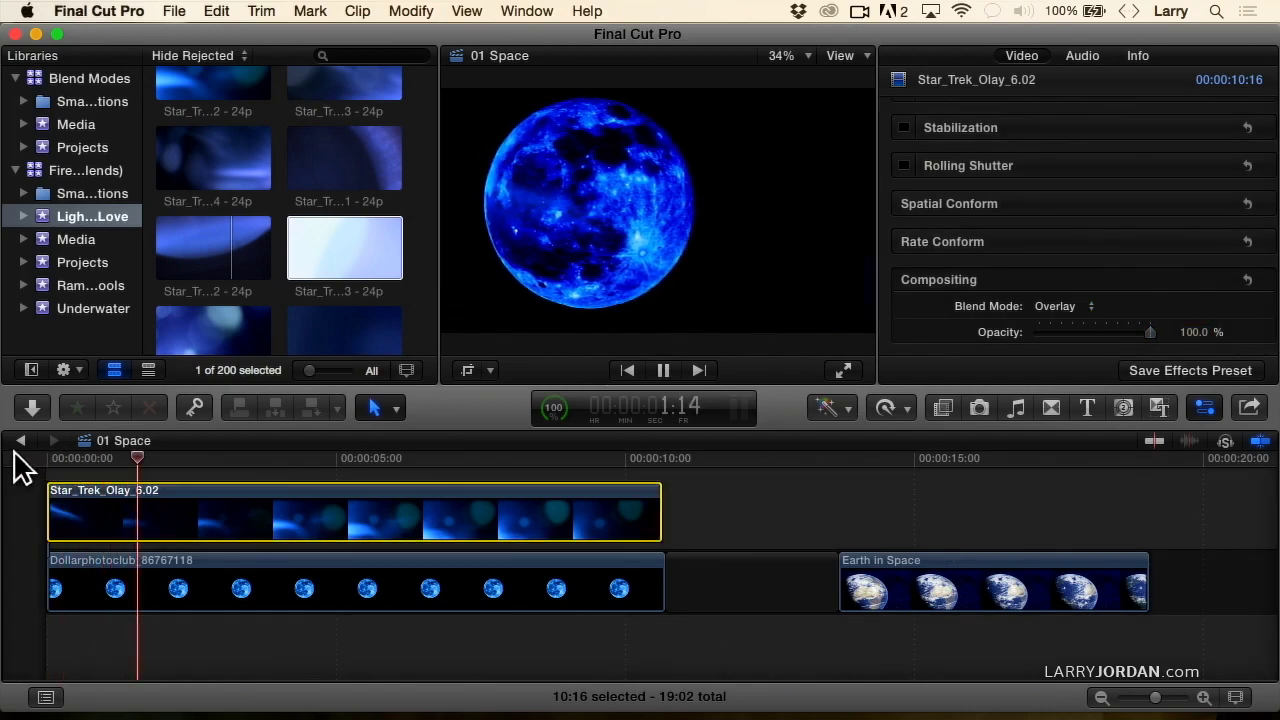
left_click(1060, 307)
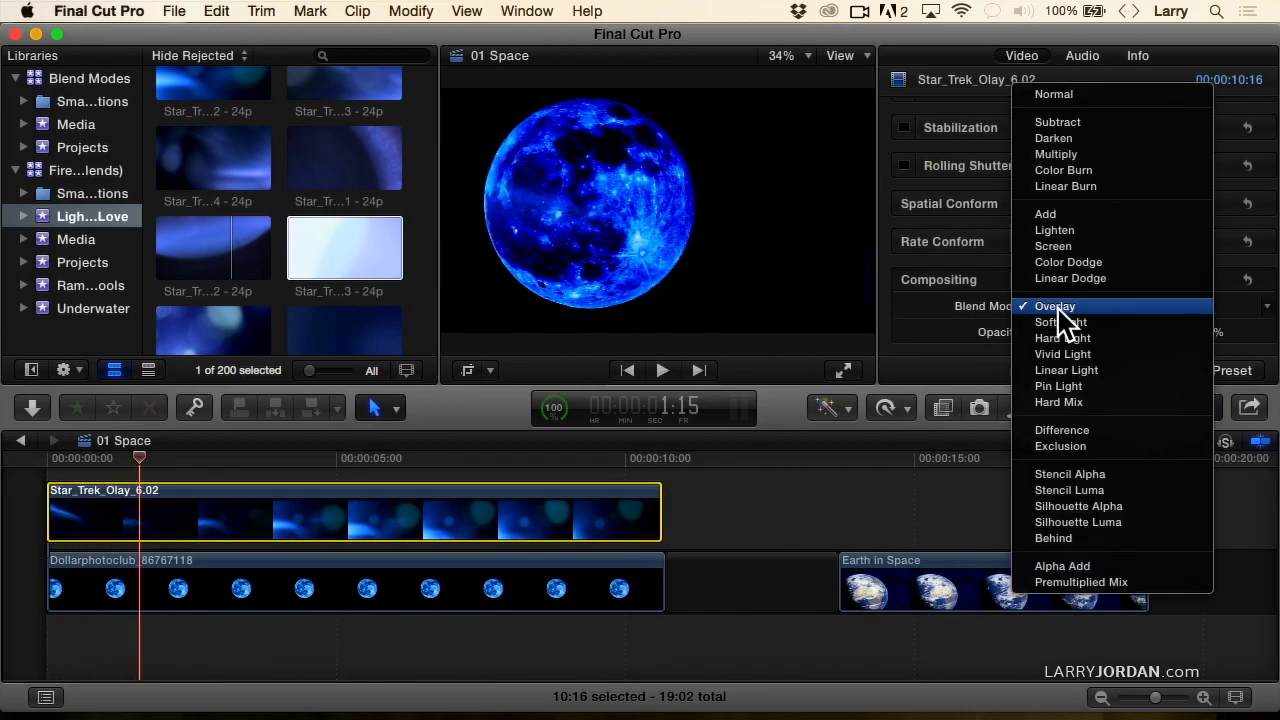
left_click(1063, 155)
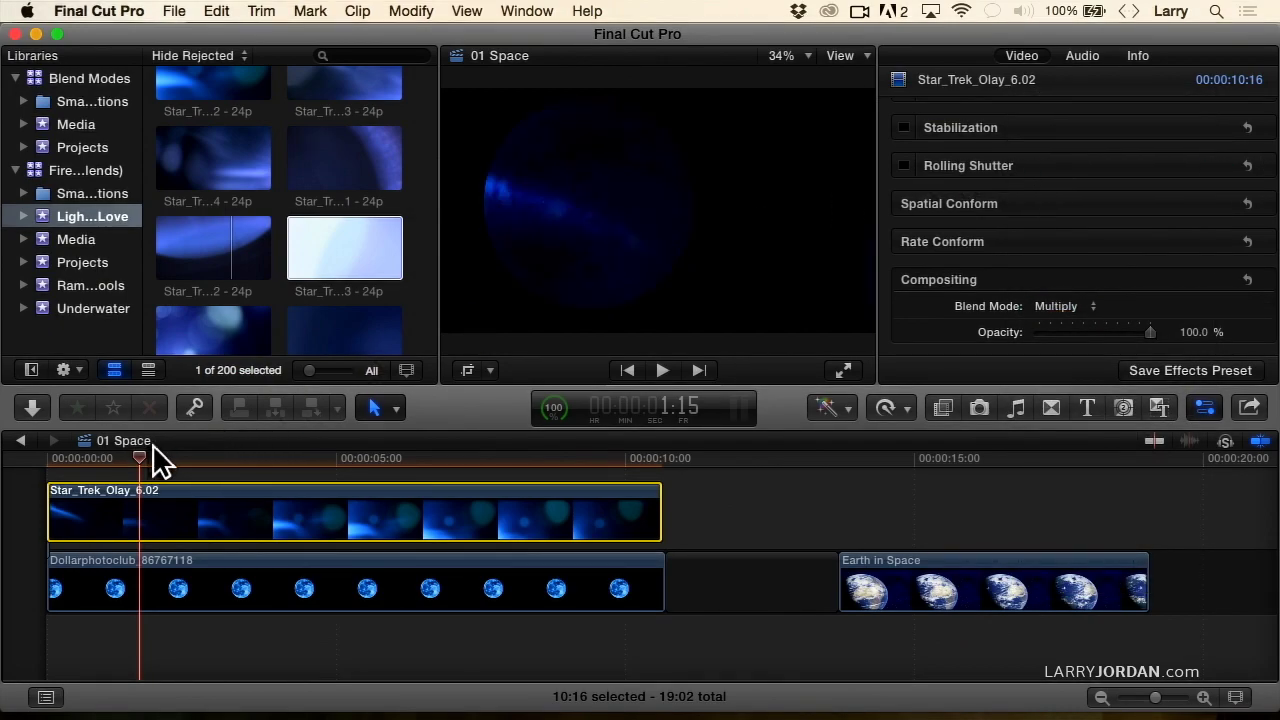
left_click_drag(135, 462, 30, 470)
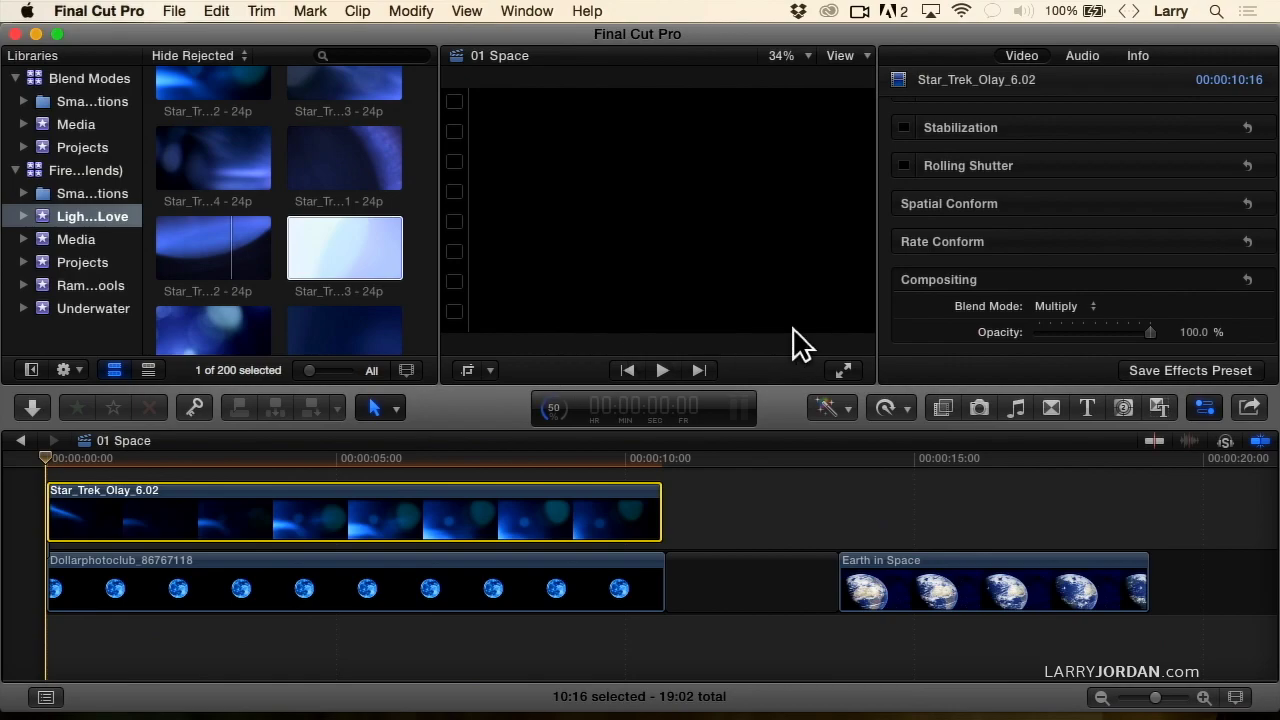
left_click(1060, 306)
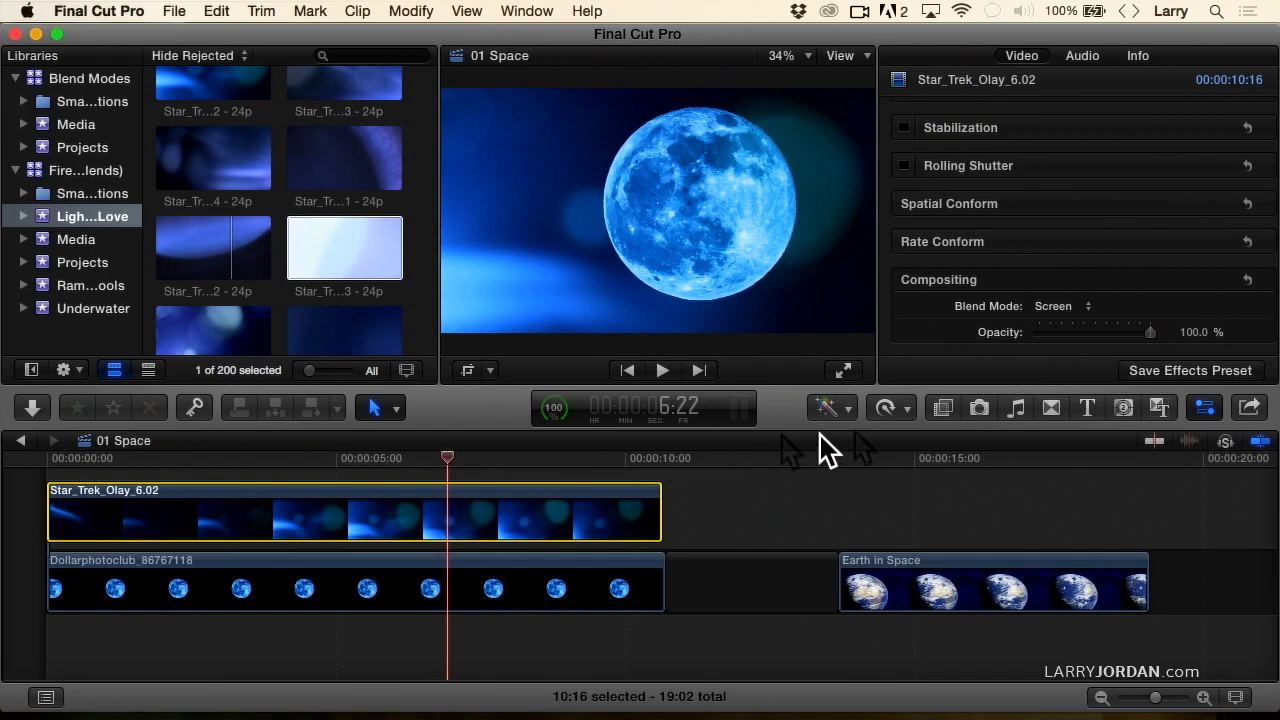
Play the Earth in Space section from about 13 seconds, then stop
left_click(836, 462)
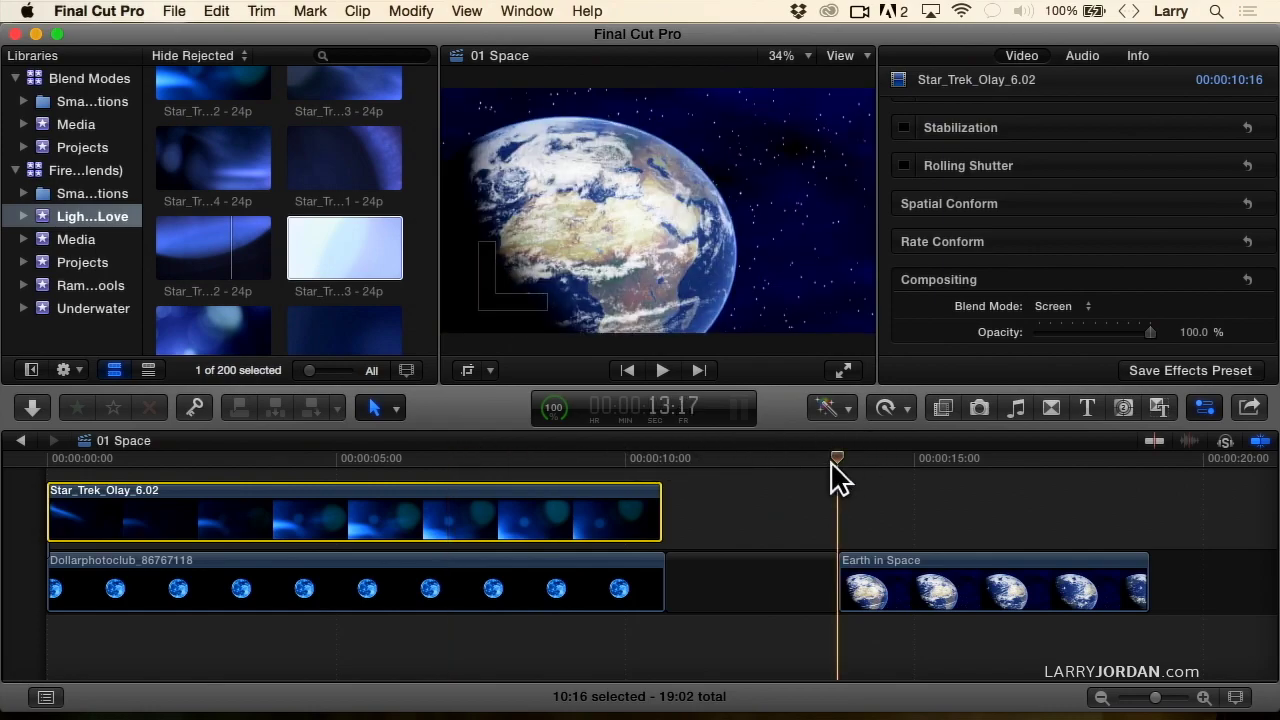
key("space")
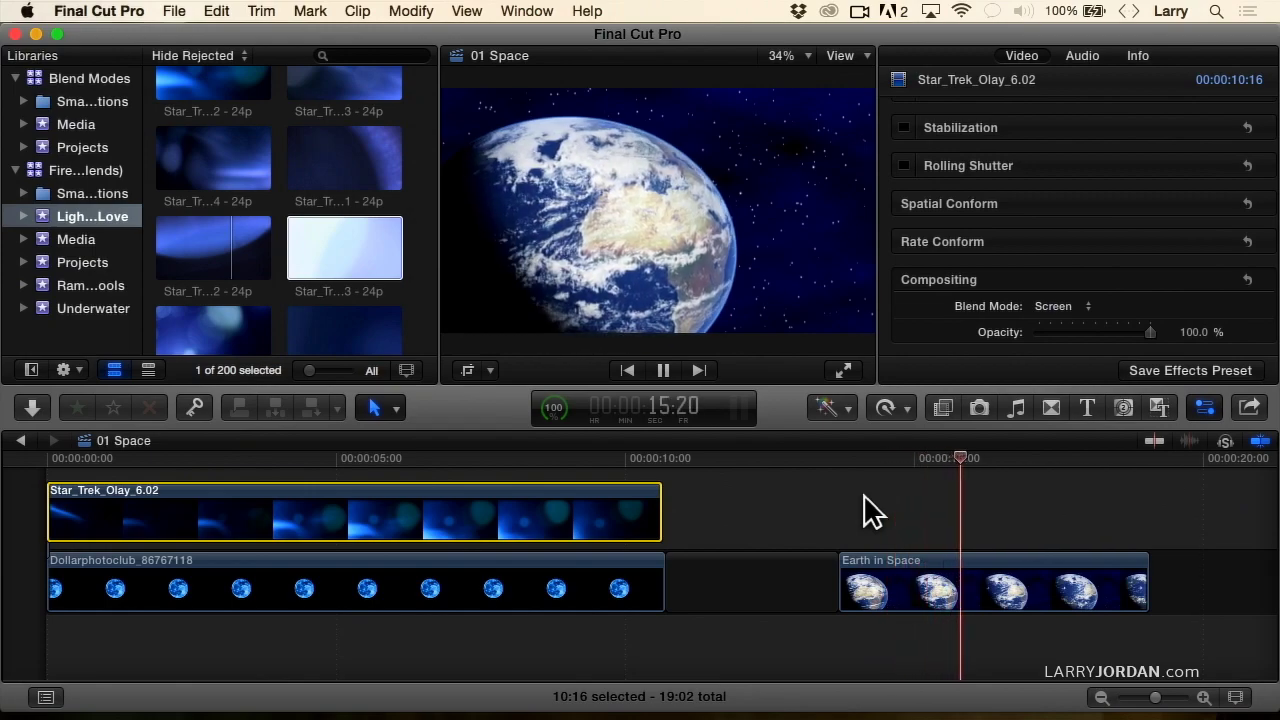
key("space")
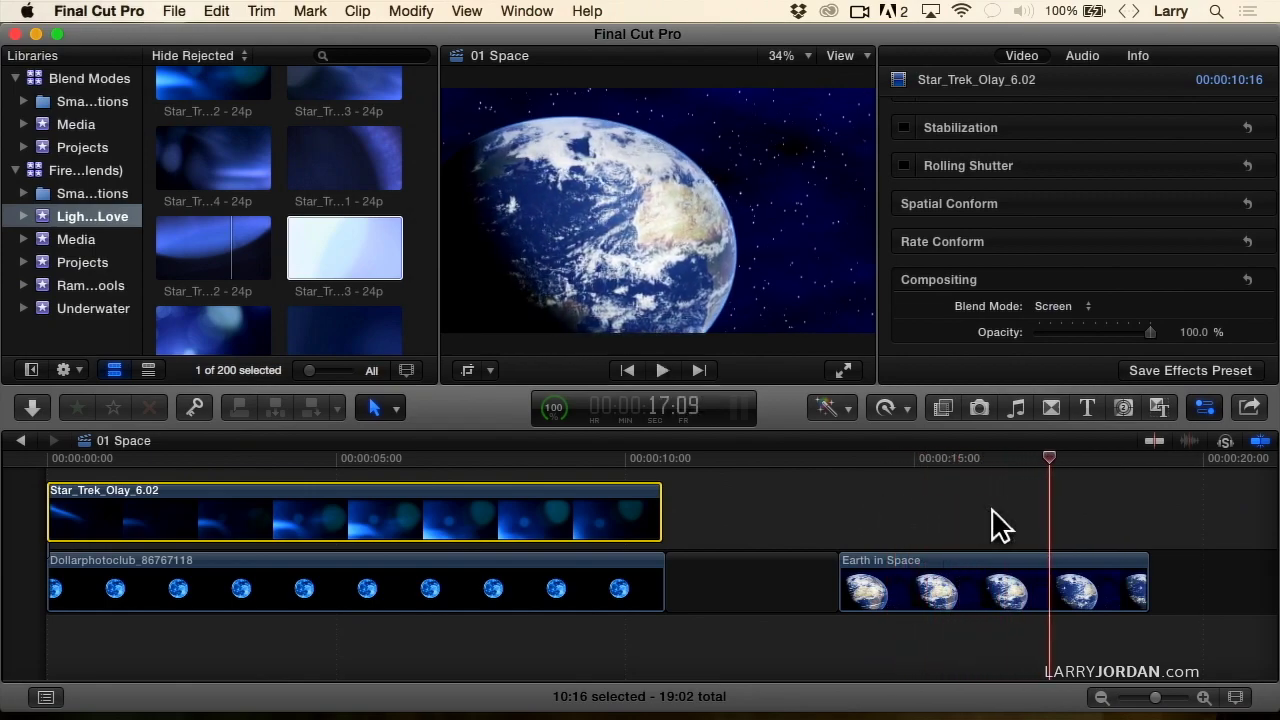
scroll(940, 515, "right", 1)
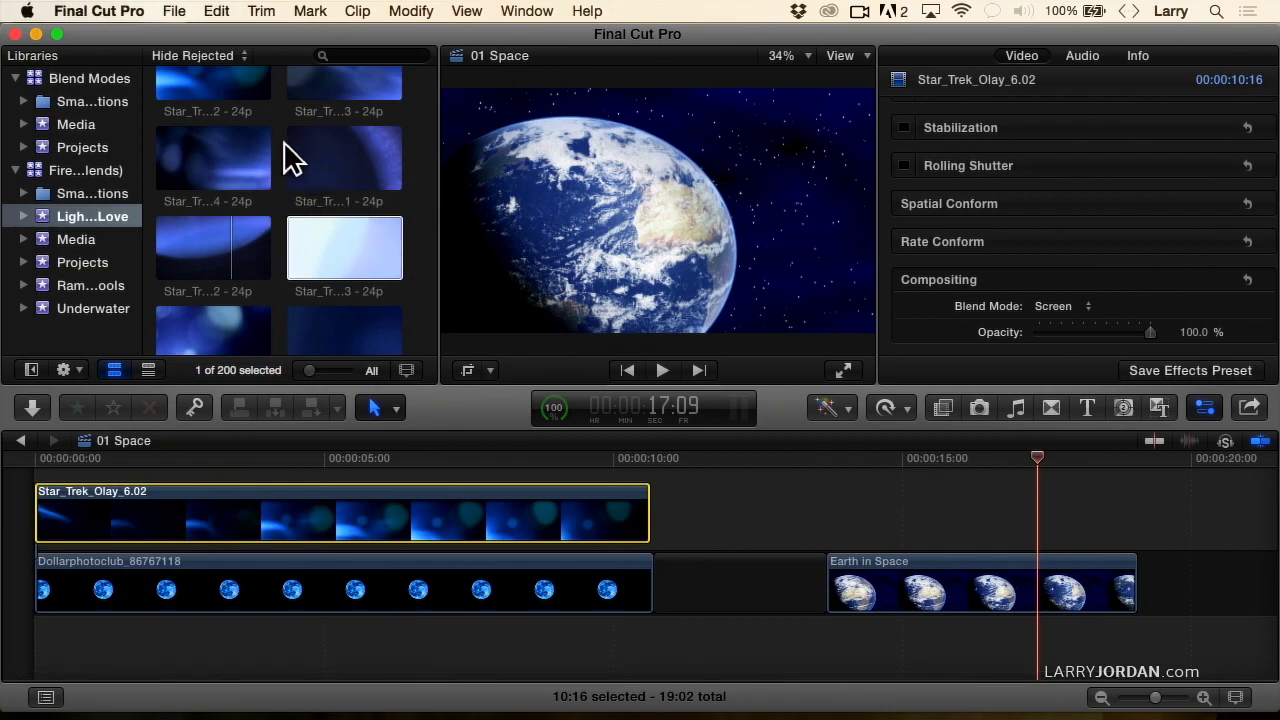
Connect the Star_Trek_Olay_7.01 light leak above the timeline and fit the sequence to view
key("super+1")
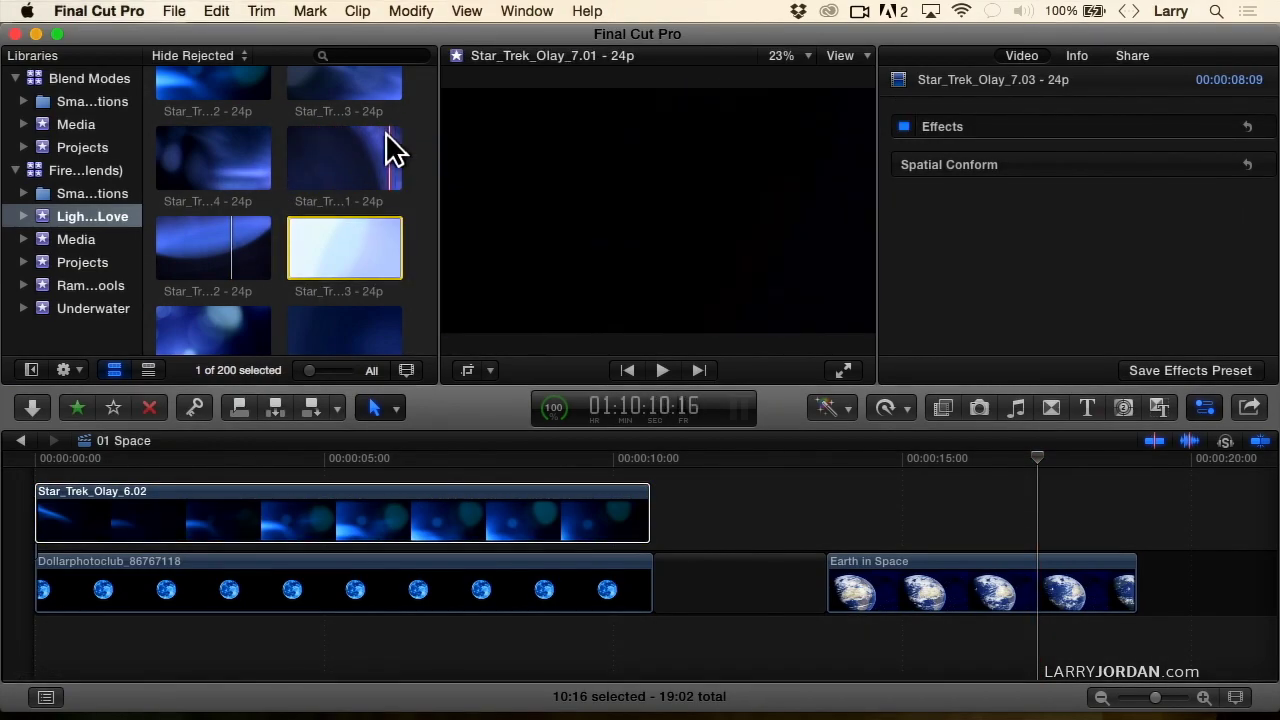
left_click(337, 149)
key("q")
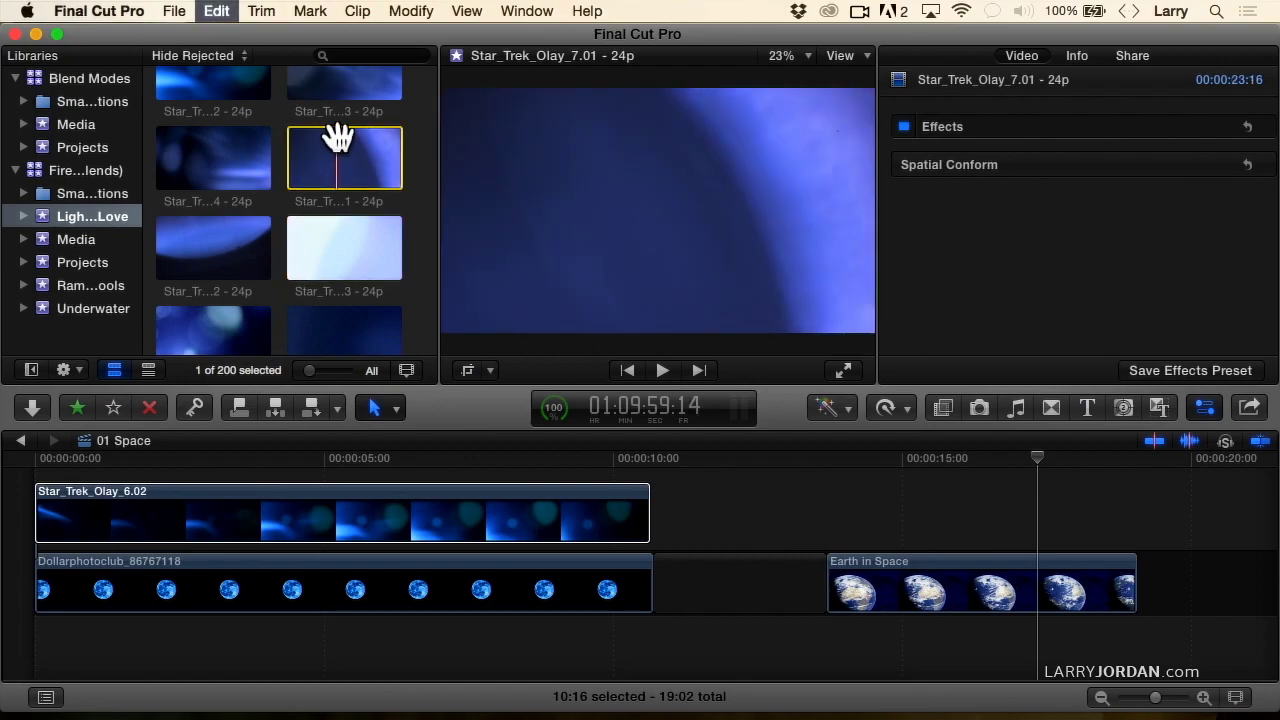
key("shift+z")
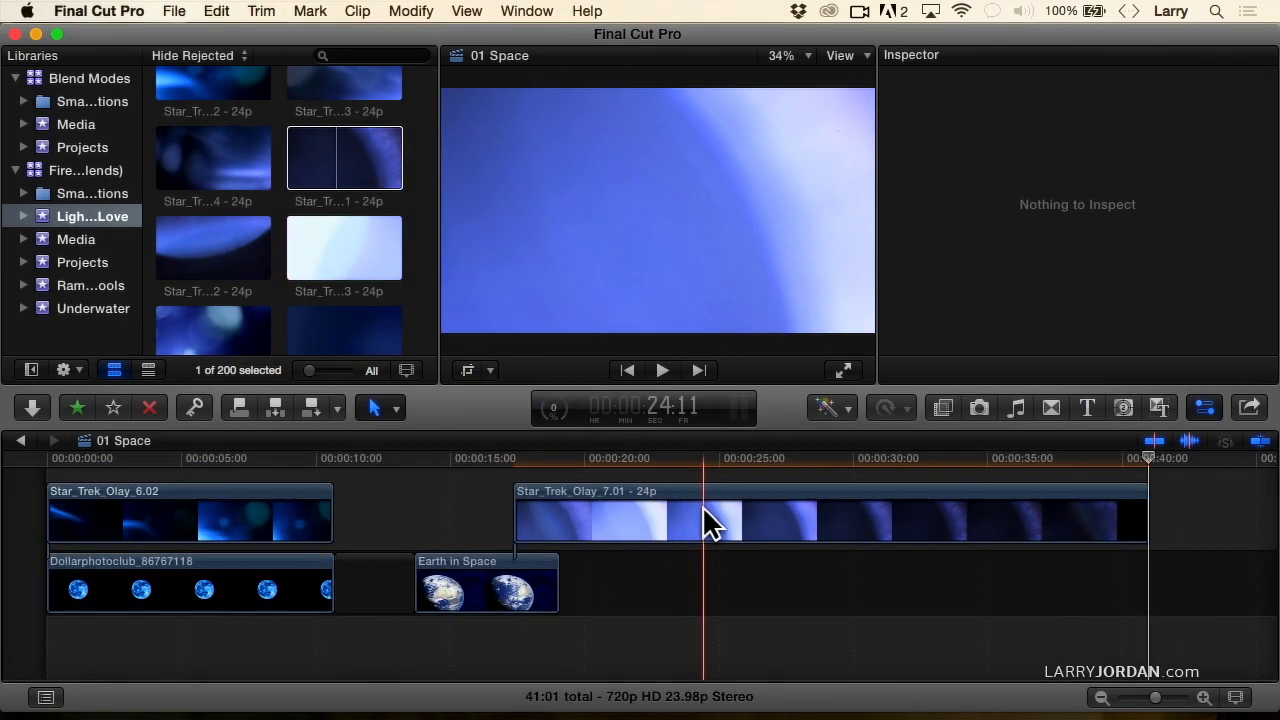
Trim the 7.01 overlay's end to 5:09 to match Earth in Space, then preview it
left_click(1145, 514)
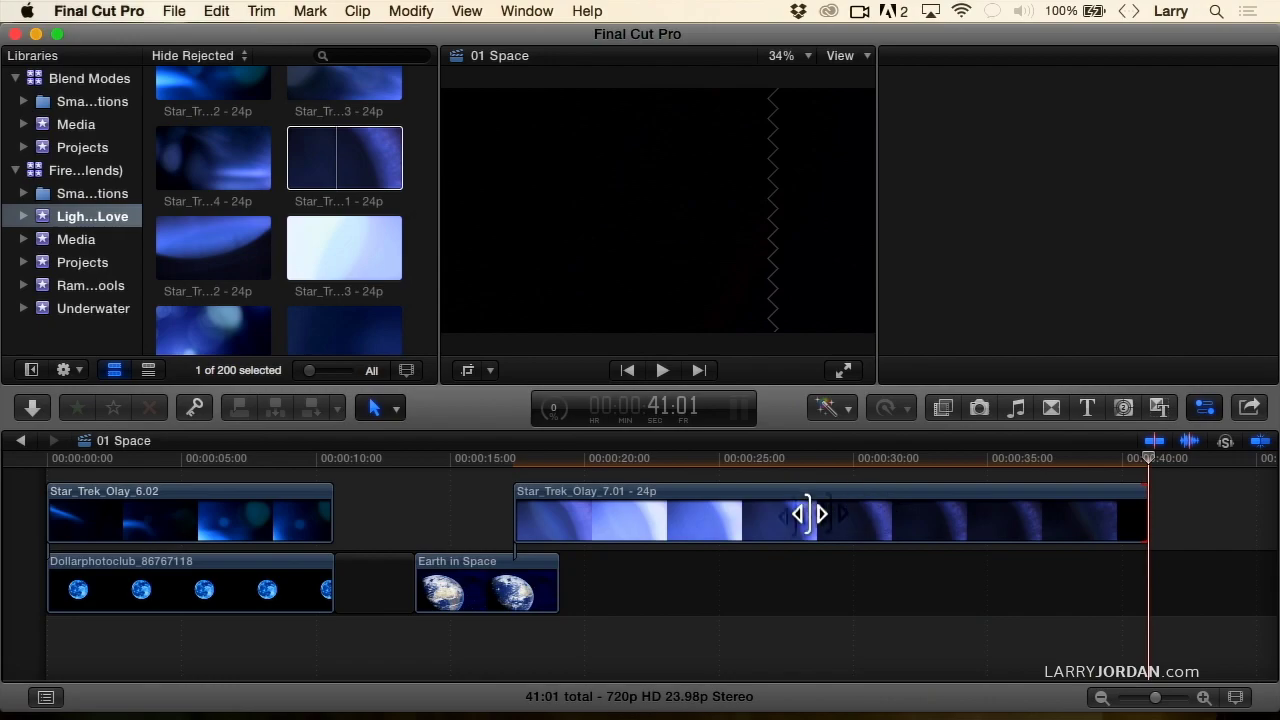
left_click_drag(808, 514, 558, 515)
mouse_move(484, 457)
left_mouse_down()
mouse_move(426, 453)
mouse_move(532, 456)
mouse_move(464, 455)
mouse_move(475, 455)
left_mouse_up()
left_click(477, 535)
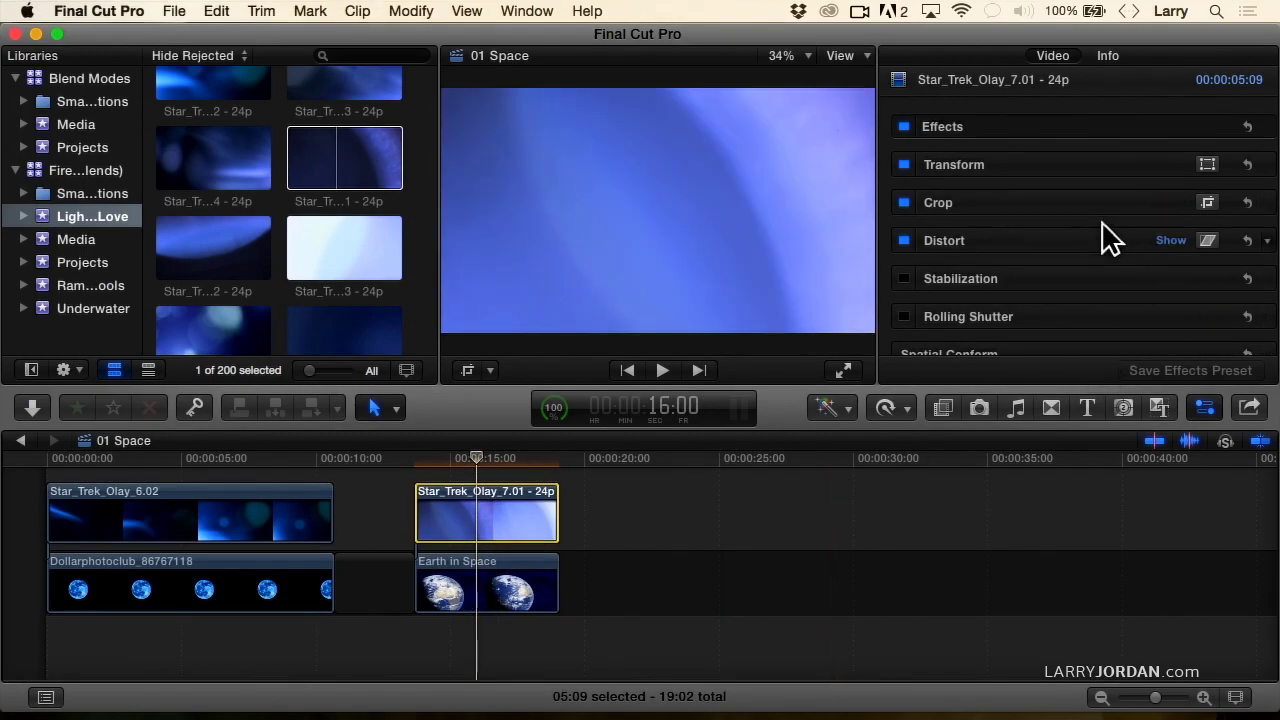
Set the Star_Trek_Olay_7.01 overlay's blend mode to Screen
scroll(1110, 238, "down", 4)
left_click(1077, 306)
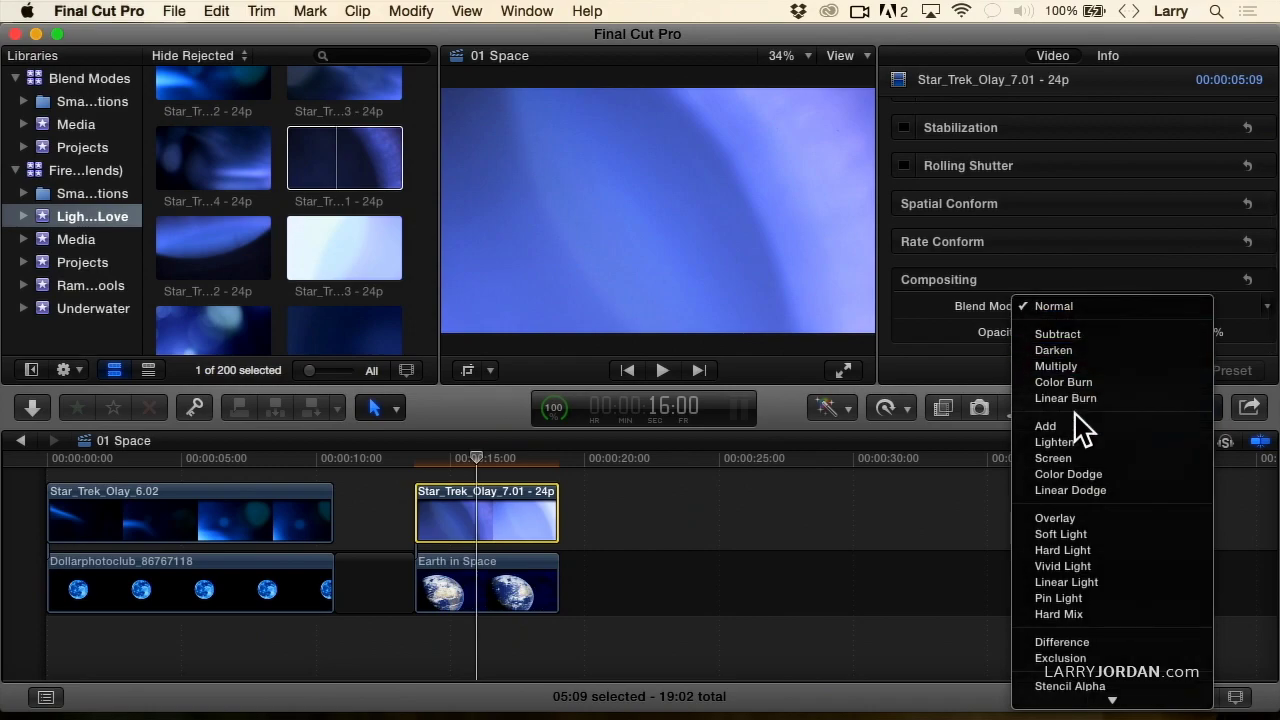
left_click(1053, 458)
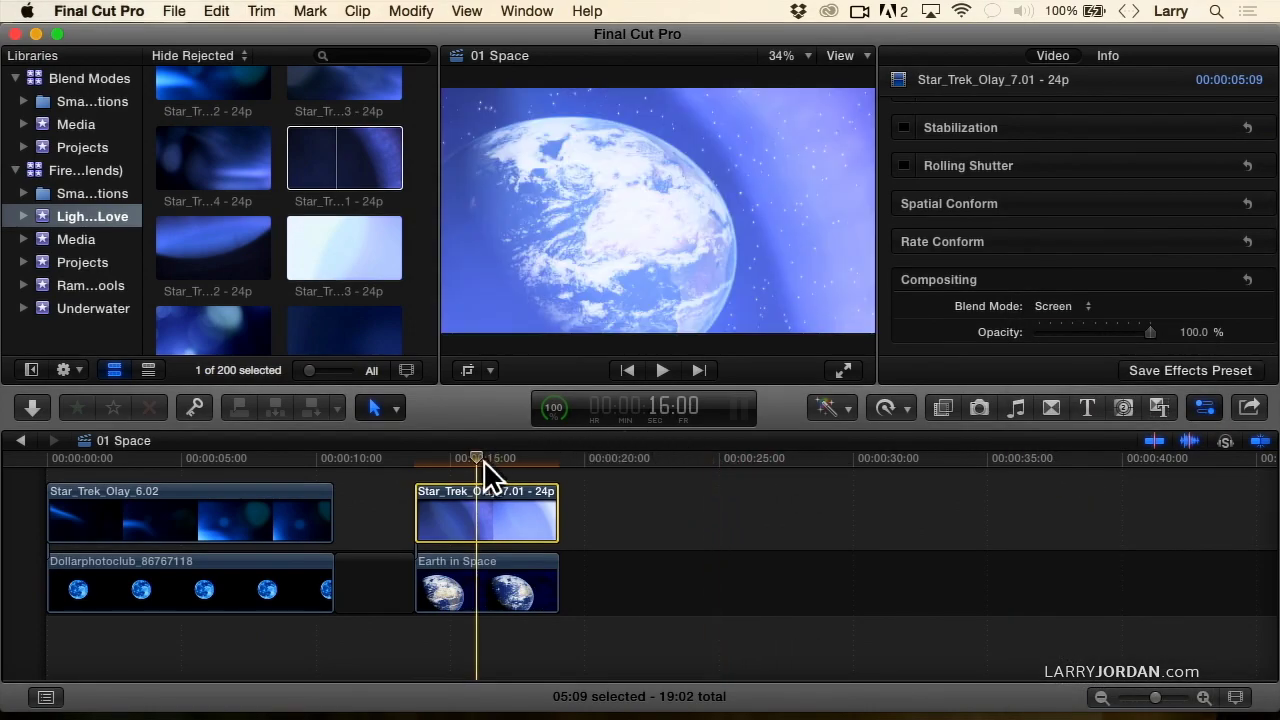
Scrub over the overlay to preview the Screen blend, then browse further down the clips
left_click(464, 460)
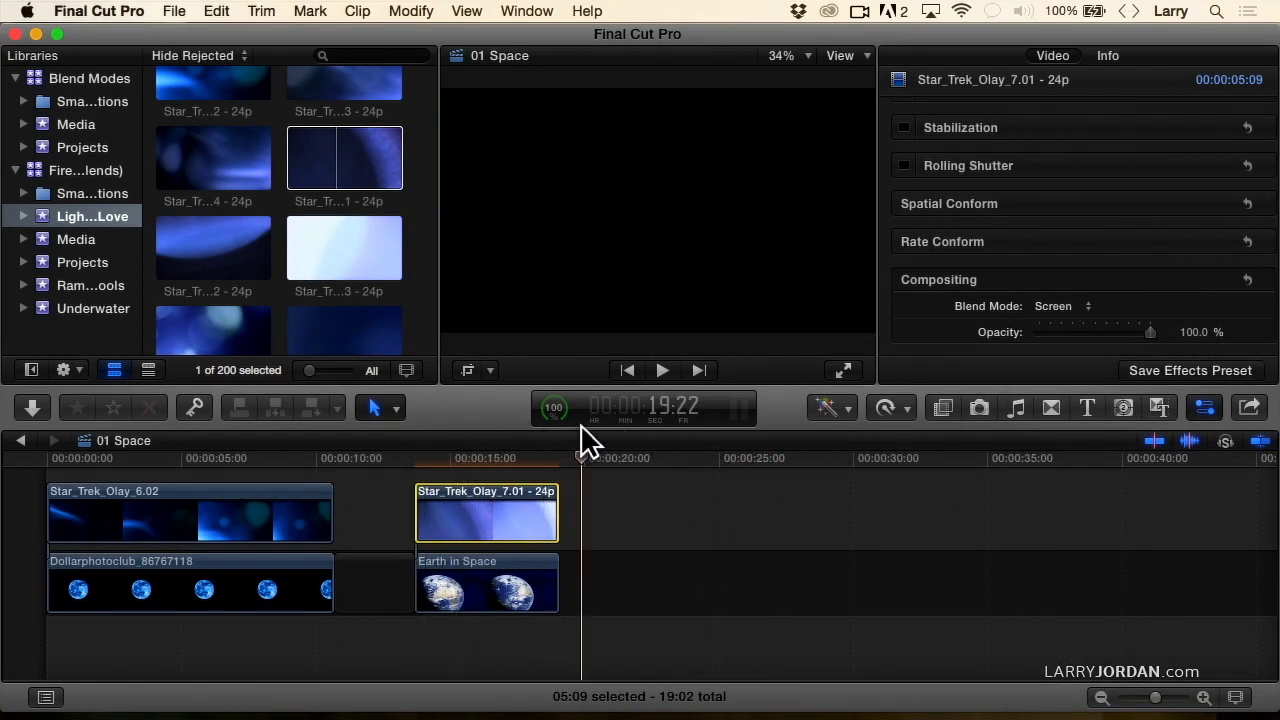
left_click(441, 458)
left_click_drag(437, 409, 483, 408)
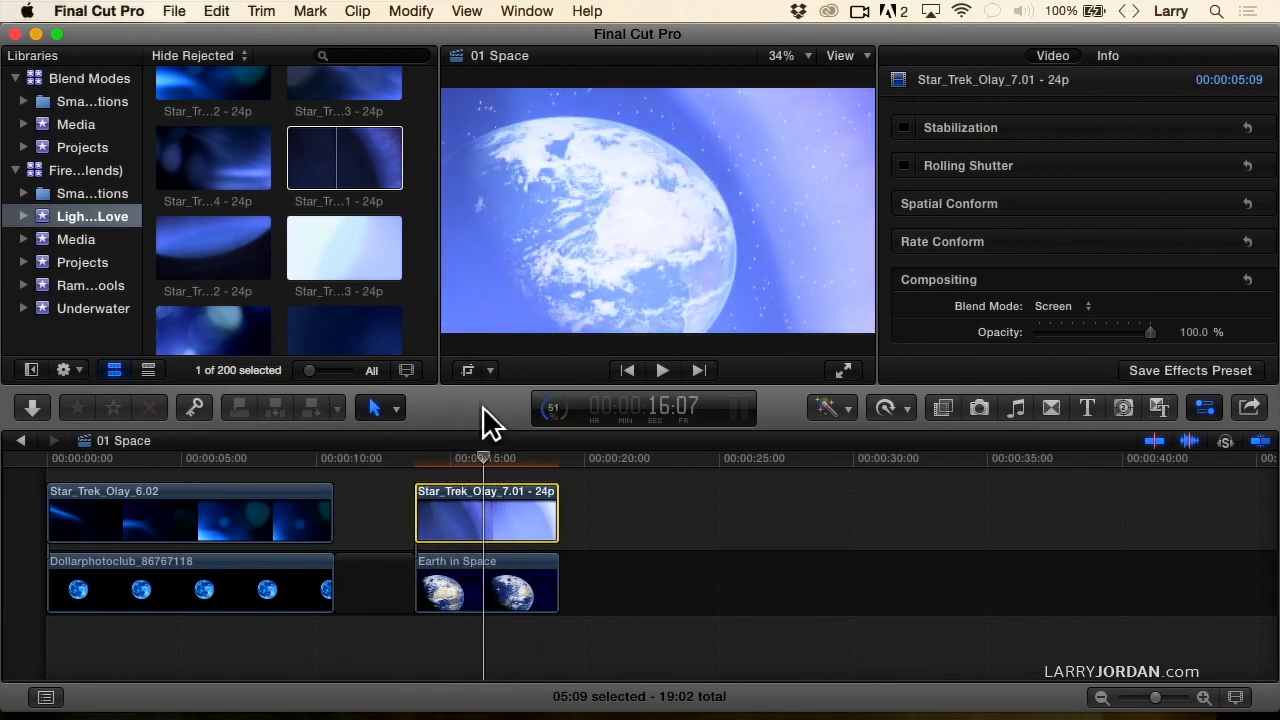
key("super+1")
scroll(229, 125, "down", 1)
scroll(229, 125, "down", 4)
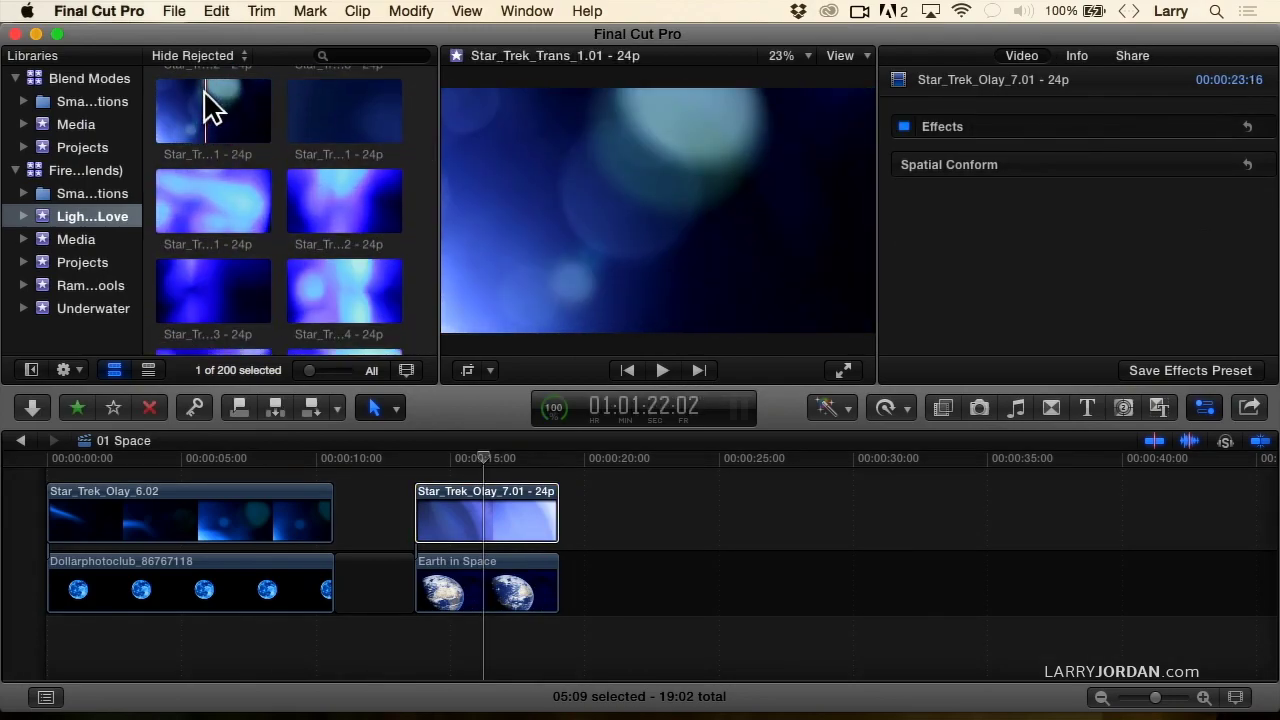
Replace the 7.01 overlay from its start with another light-leak clip, accepting the shorter edit
left_click_drag(214, 108, 475, 515)
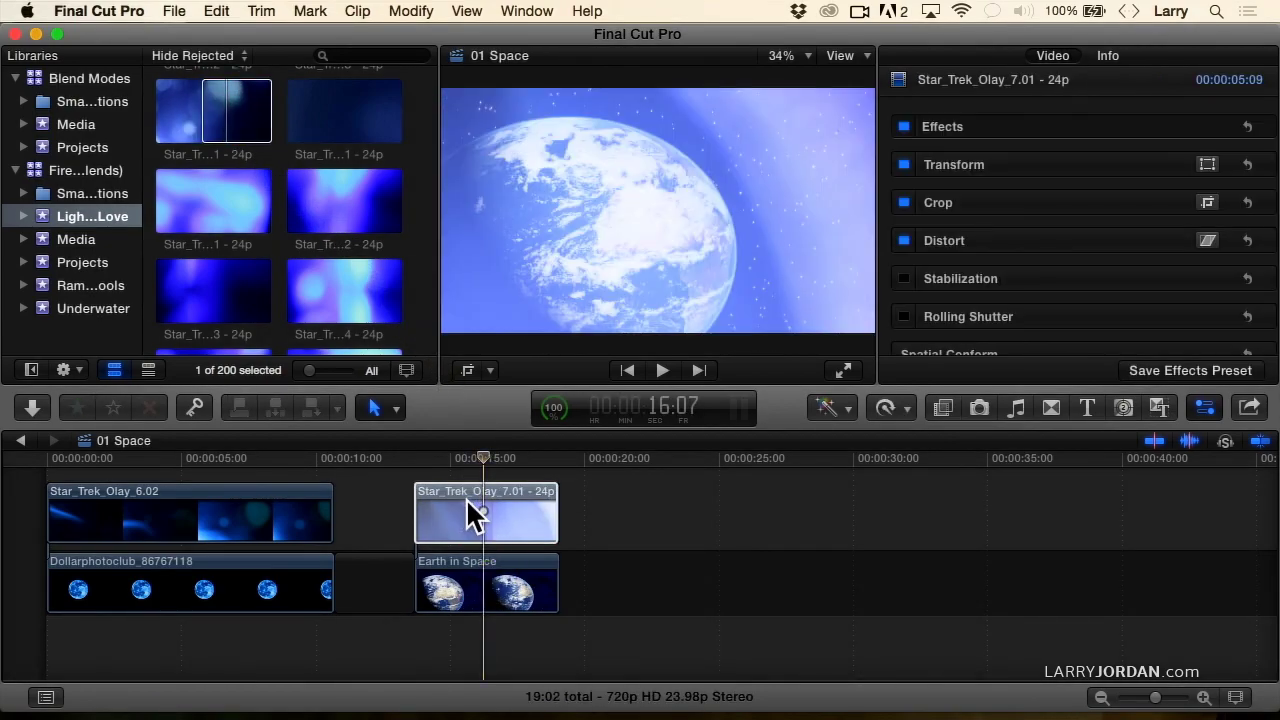
left_click(724, 532)
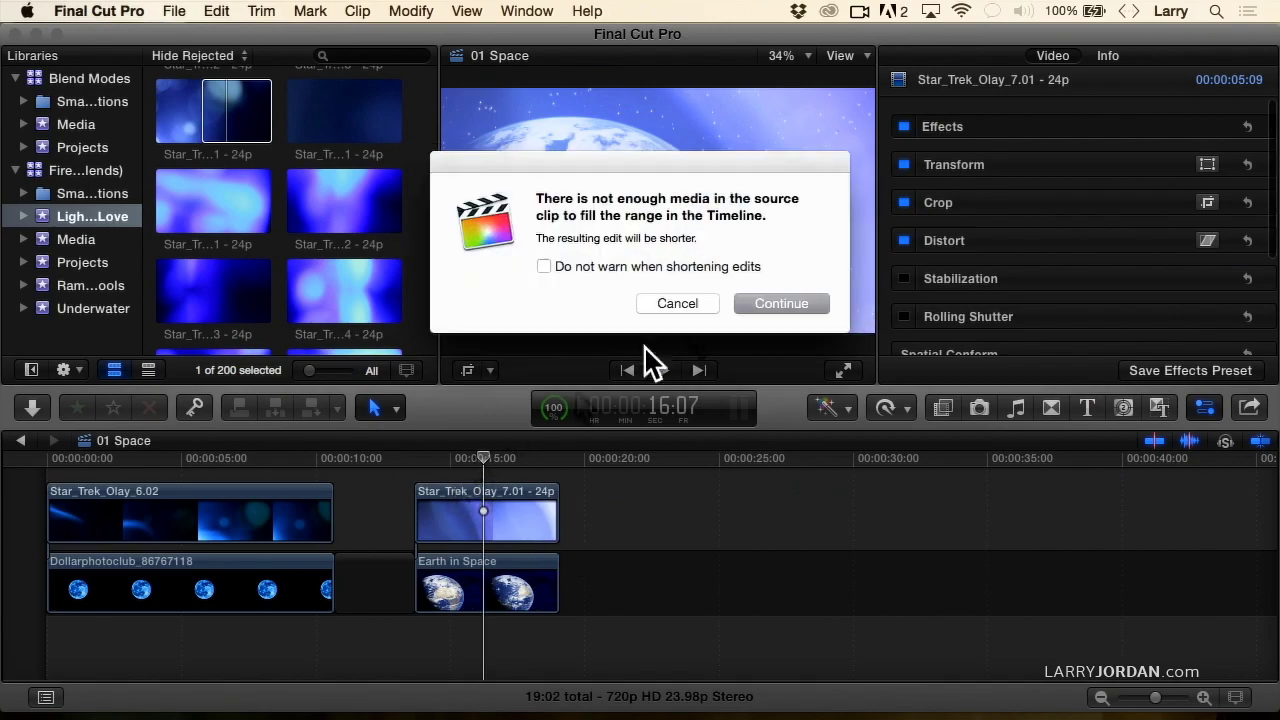
left_click(766, 303)
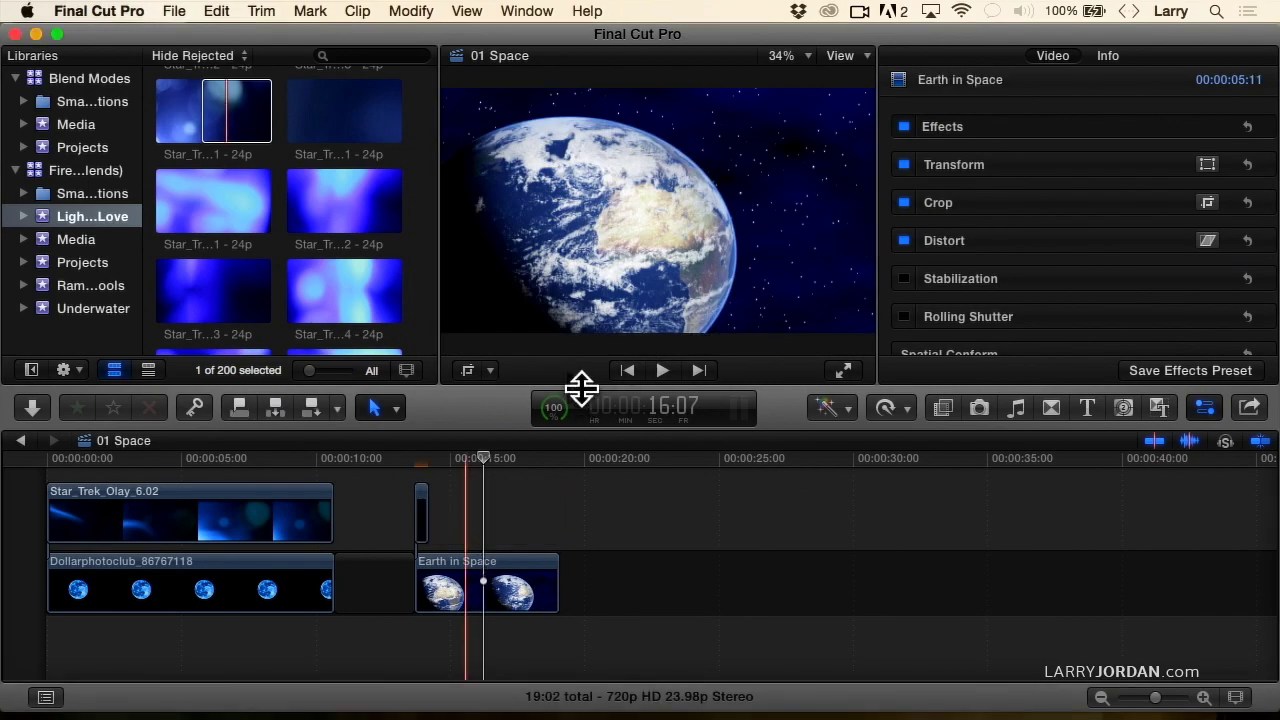
Delete the short replacement stub and drop Star_Trek_Trans_3.03 above Earth in Space
left_click(422, 512)
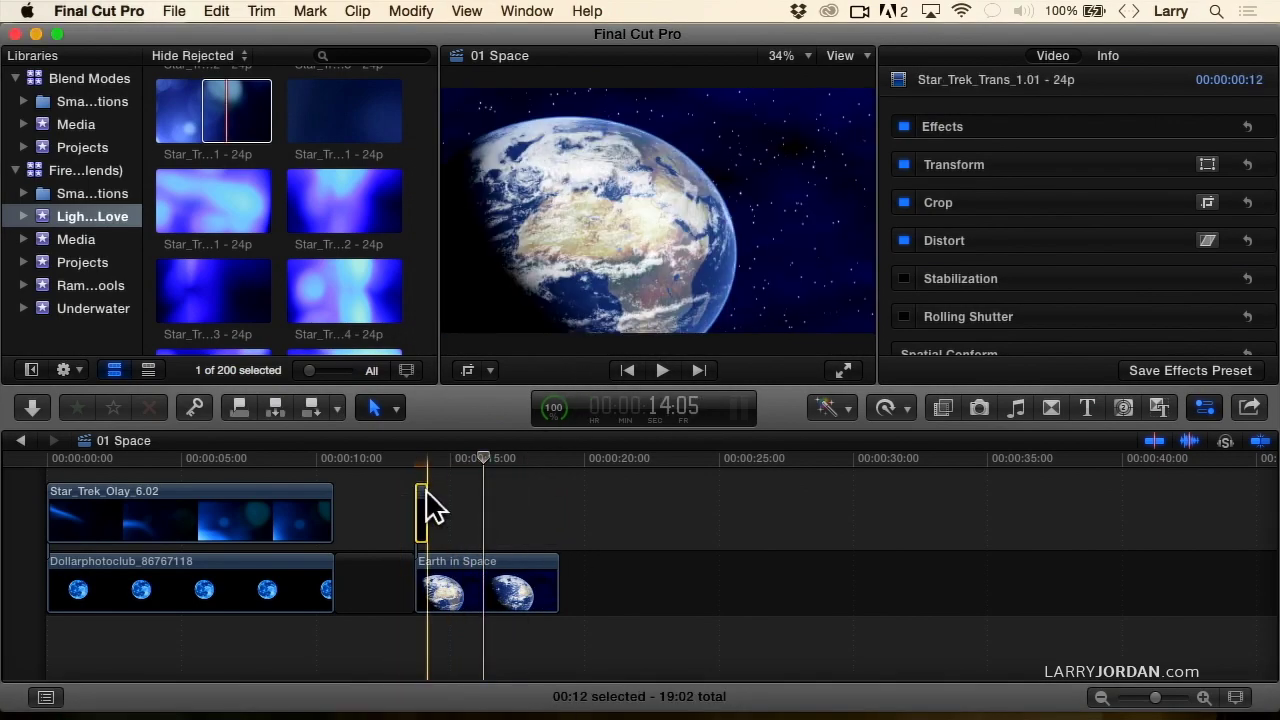
key("Delete")
scroll(220, 277, "down", 2)
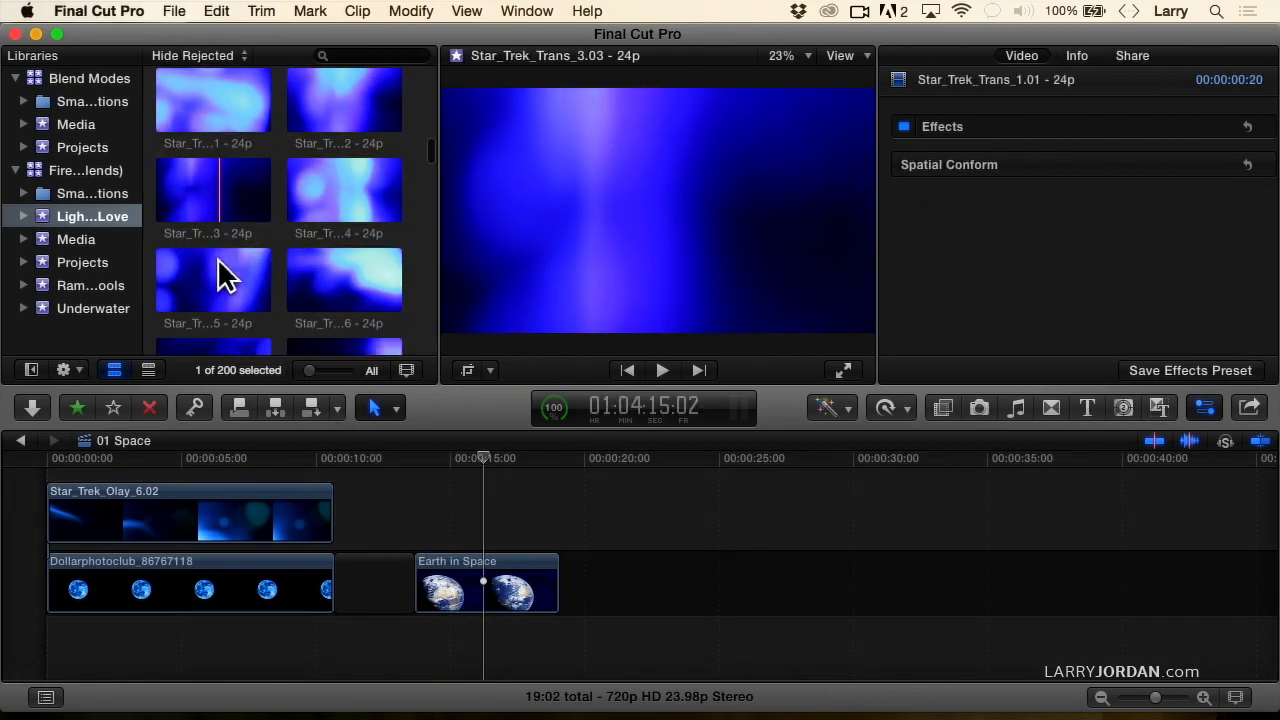
left_click_drag(191, 171, 420, 530)
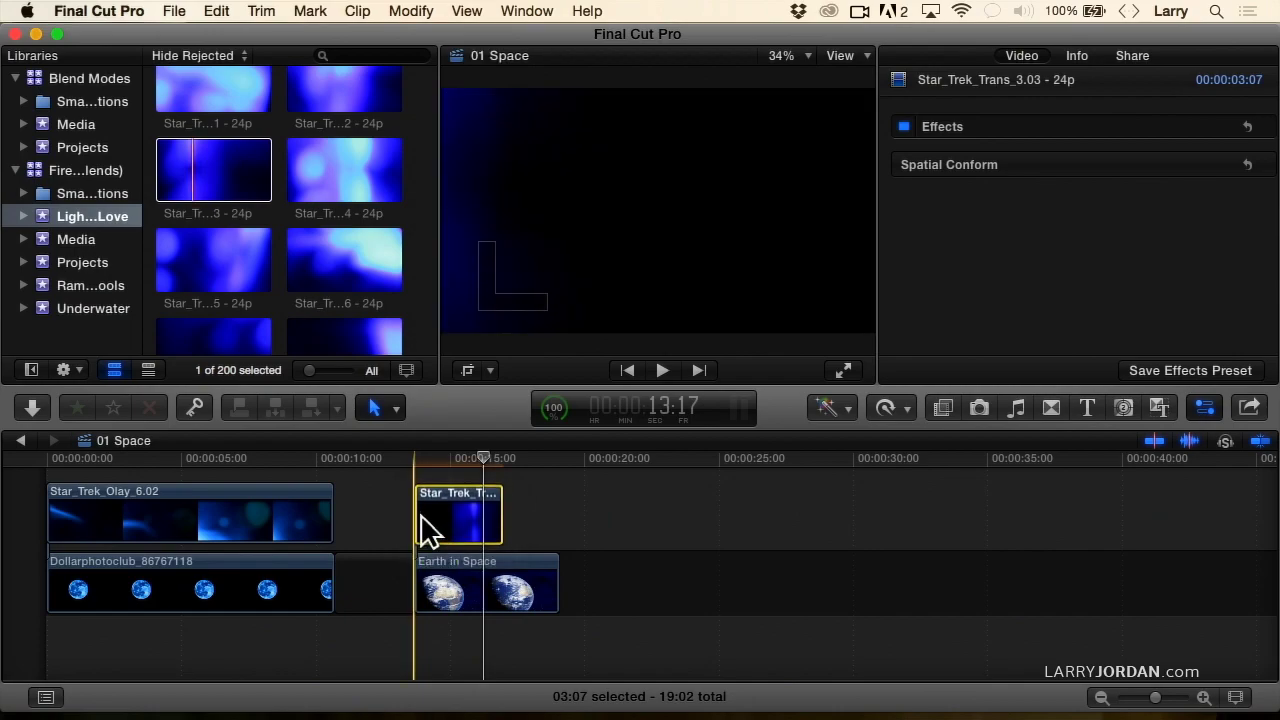
Extend Star_Trek_Trans_3.03 to its media end and trim Earth in Space to match, totalling 17:00
mouse_move(502, 519)
left_mouse_down()
mouse_move(543, 514)
mouse_move(502, 519)
left_mouse_up()
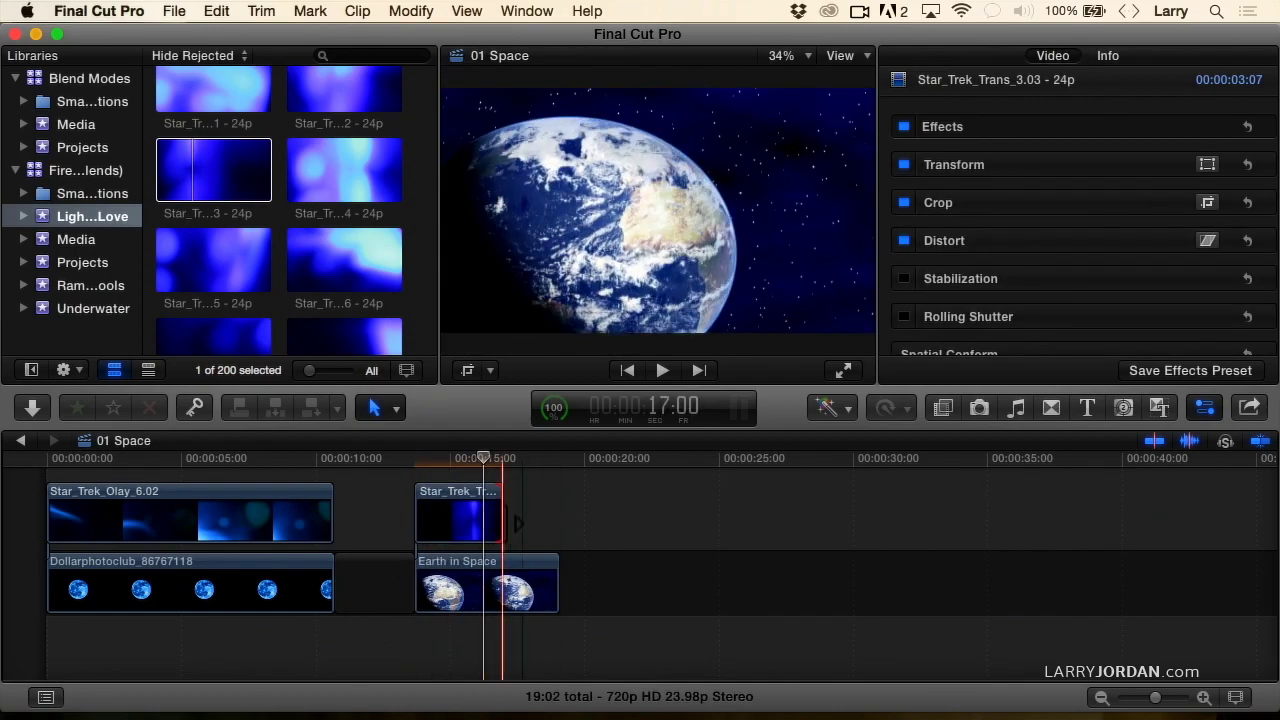
left_click(452, 516)
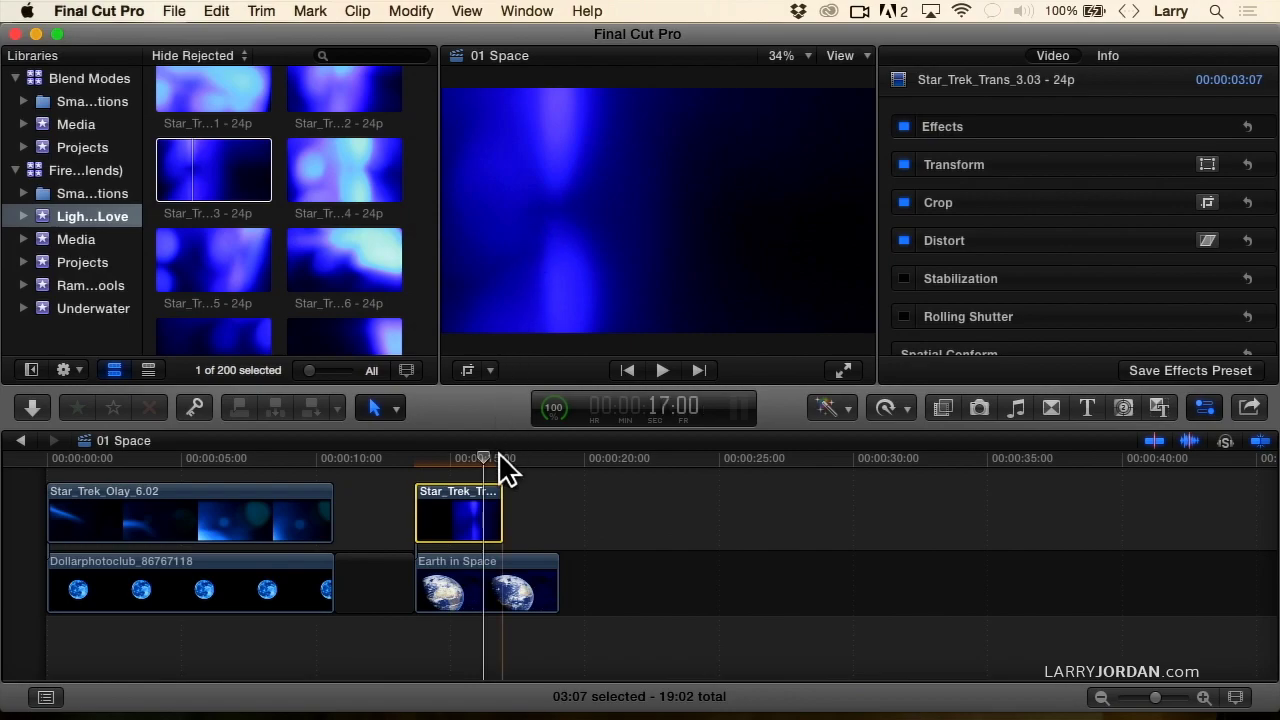
left_click(556, 572)
left_click_drag(556, 572, 502, 572)
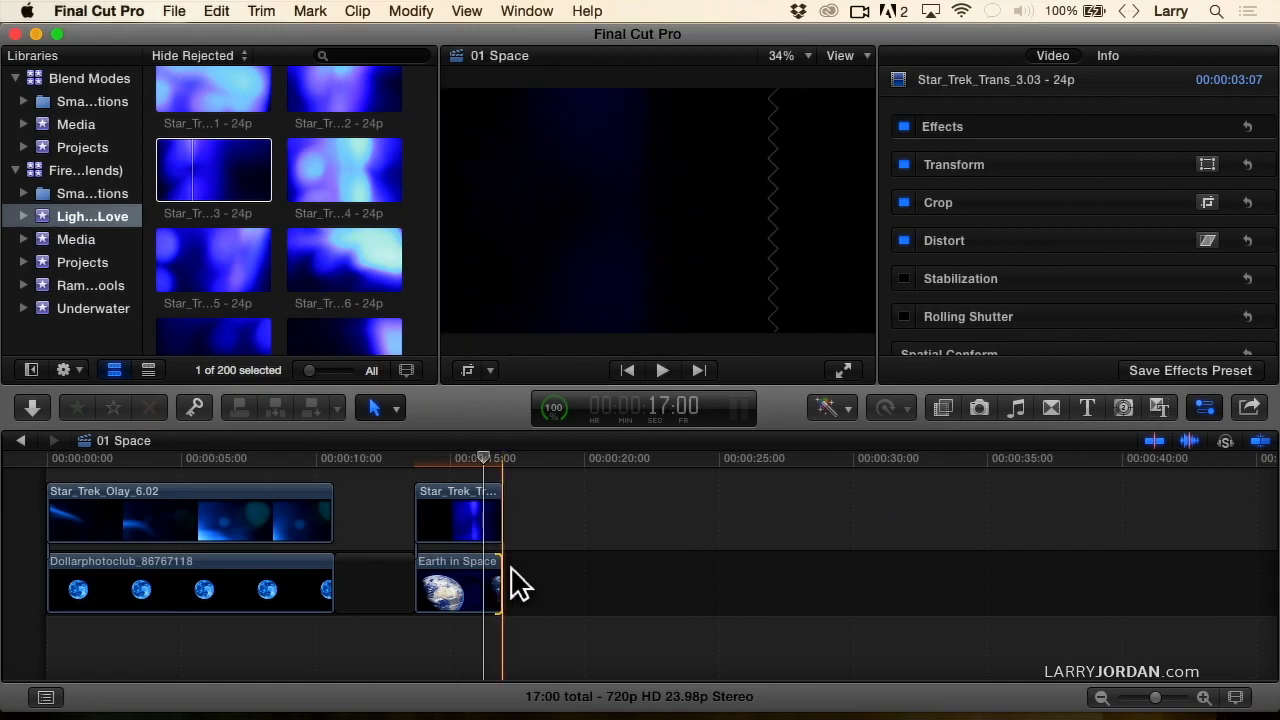
left_click(471, 528)
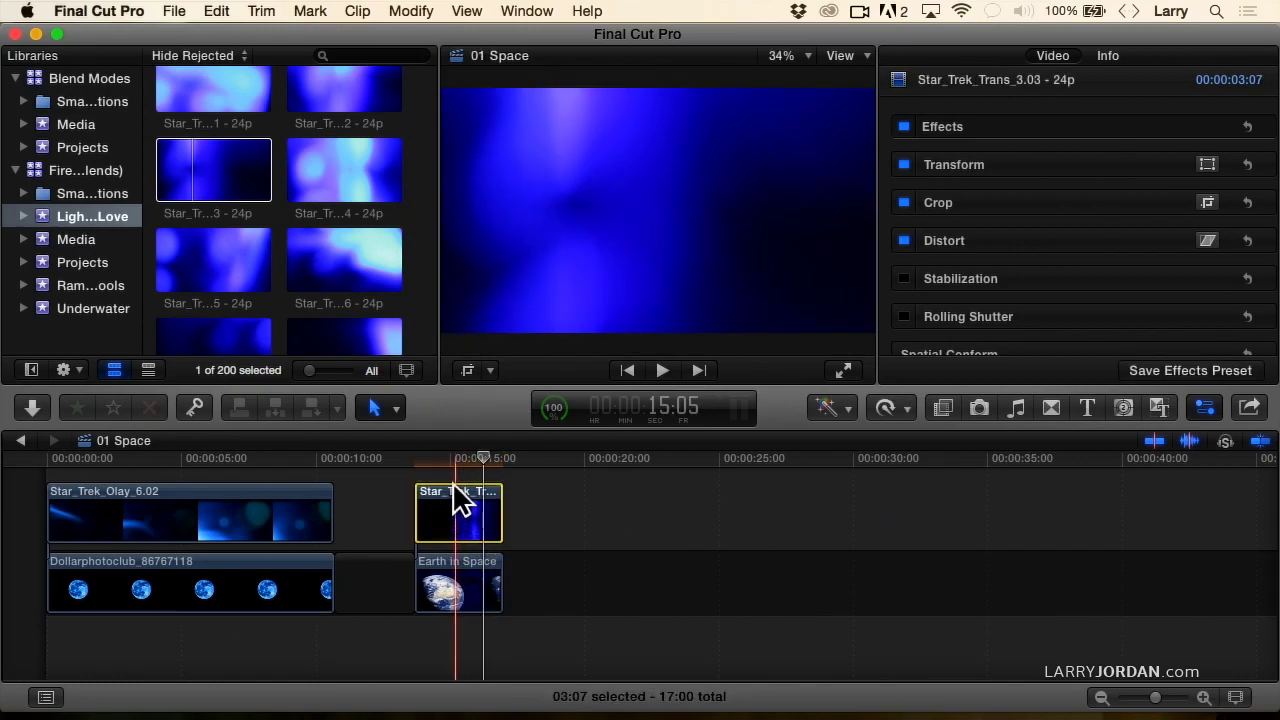
left_click(448, 457)
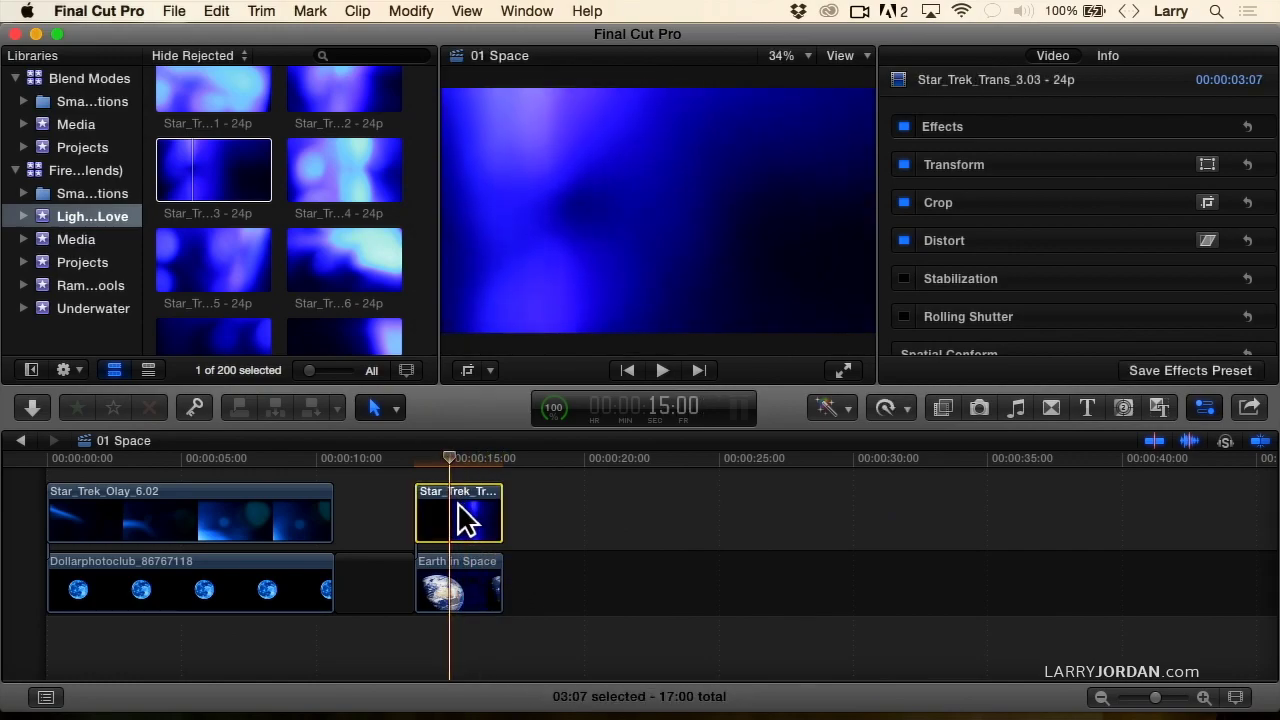
Search All effects for 'flip' and apply Flipped to the Star_Trek_Trans_3.03 overlay
left_click(937, 407)
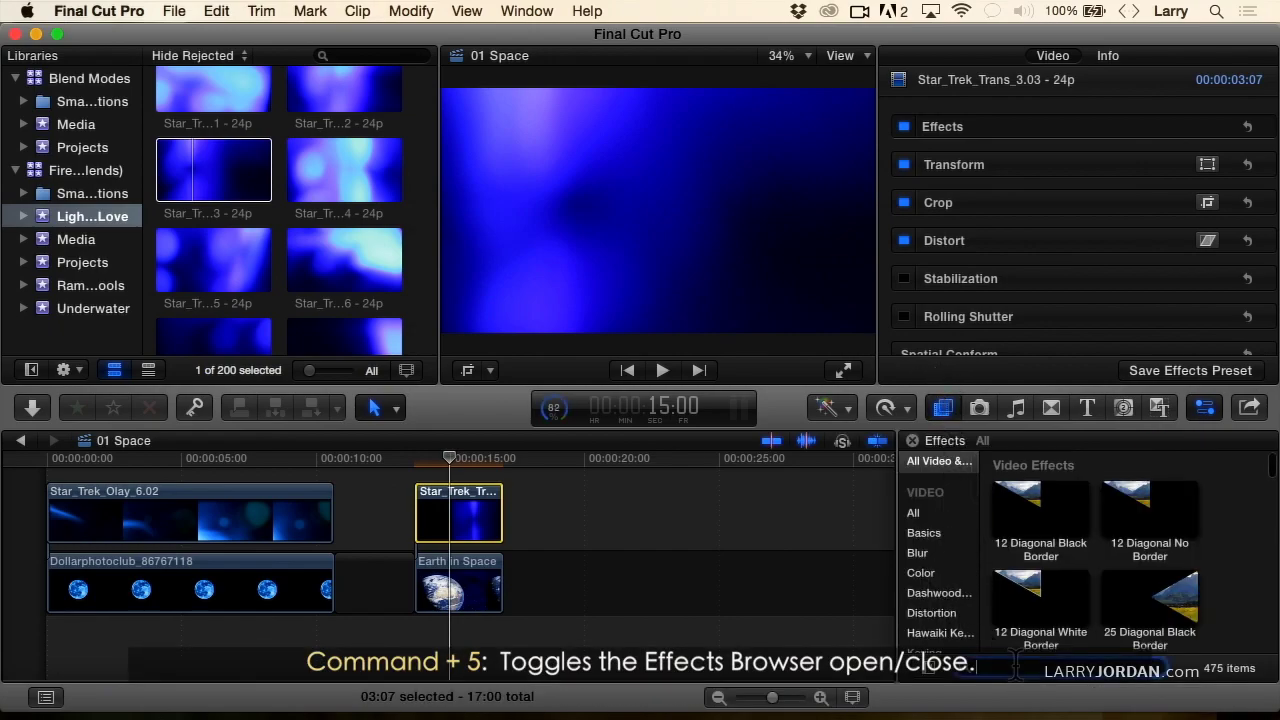
left_click(1015, 665)
left_click(914, 512)
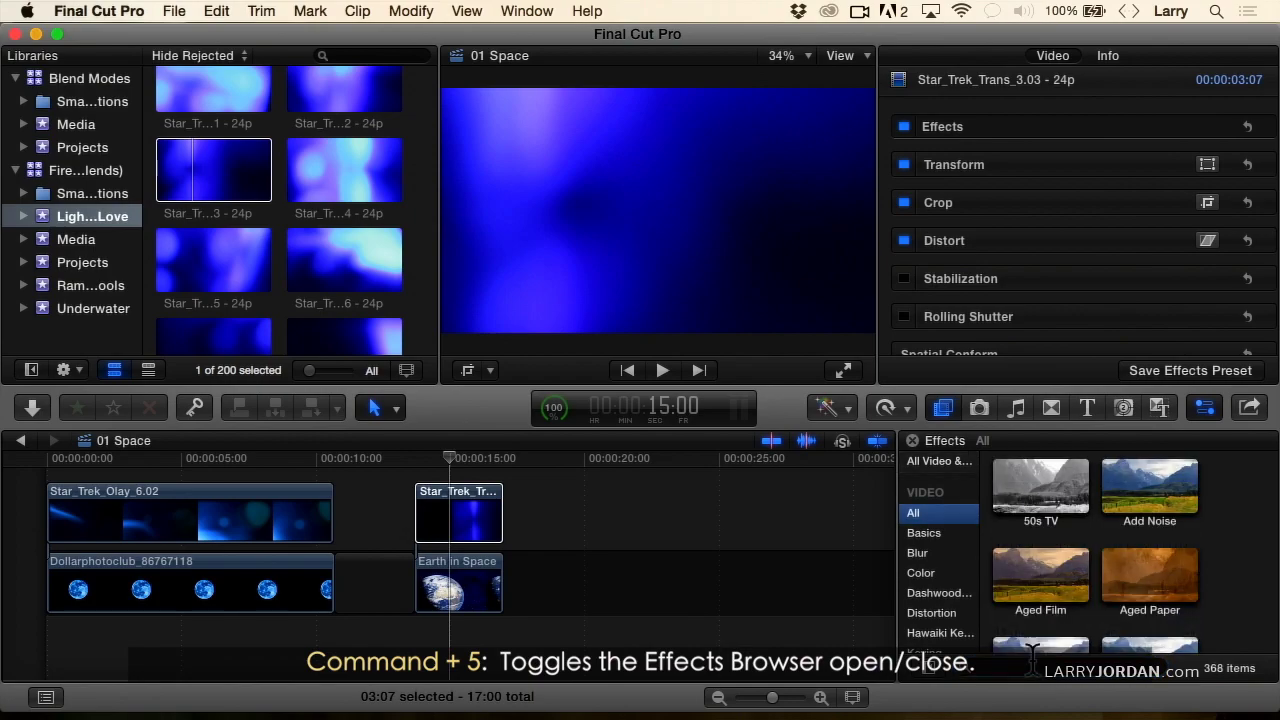
left_click(987, 665)
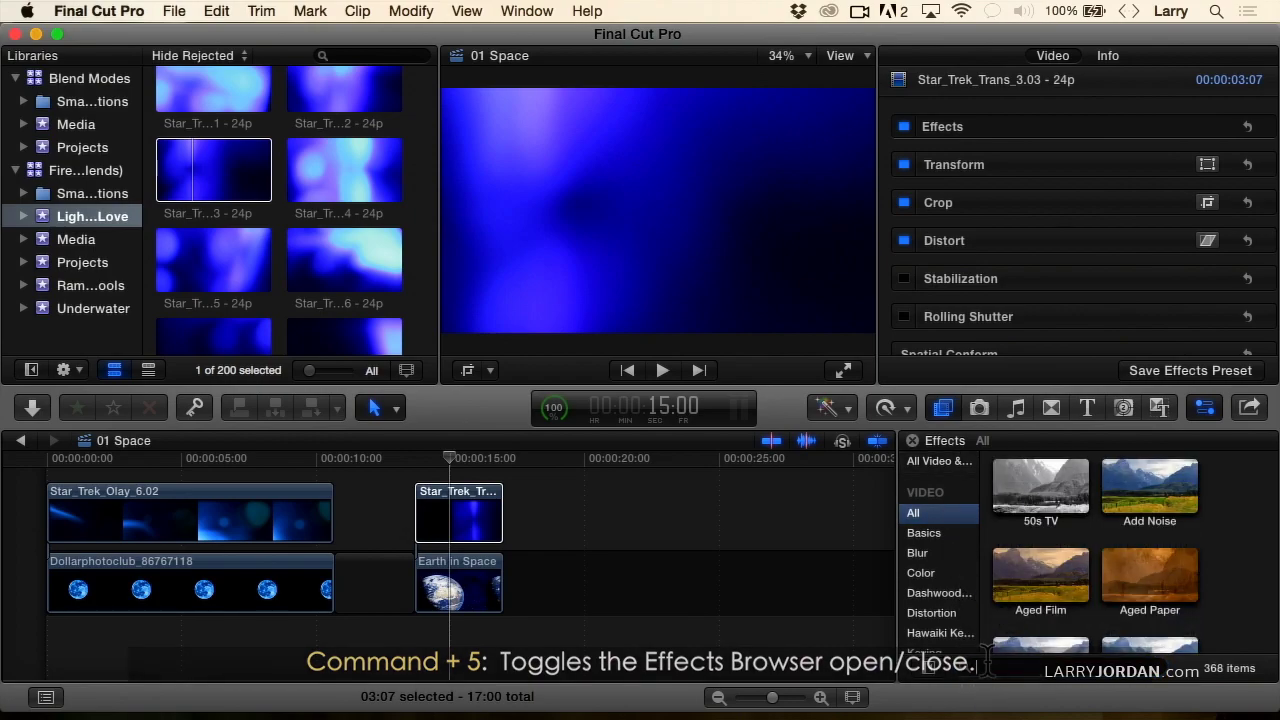
type("fil")
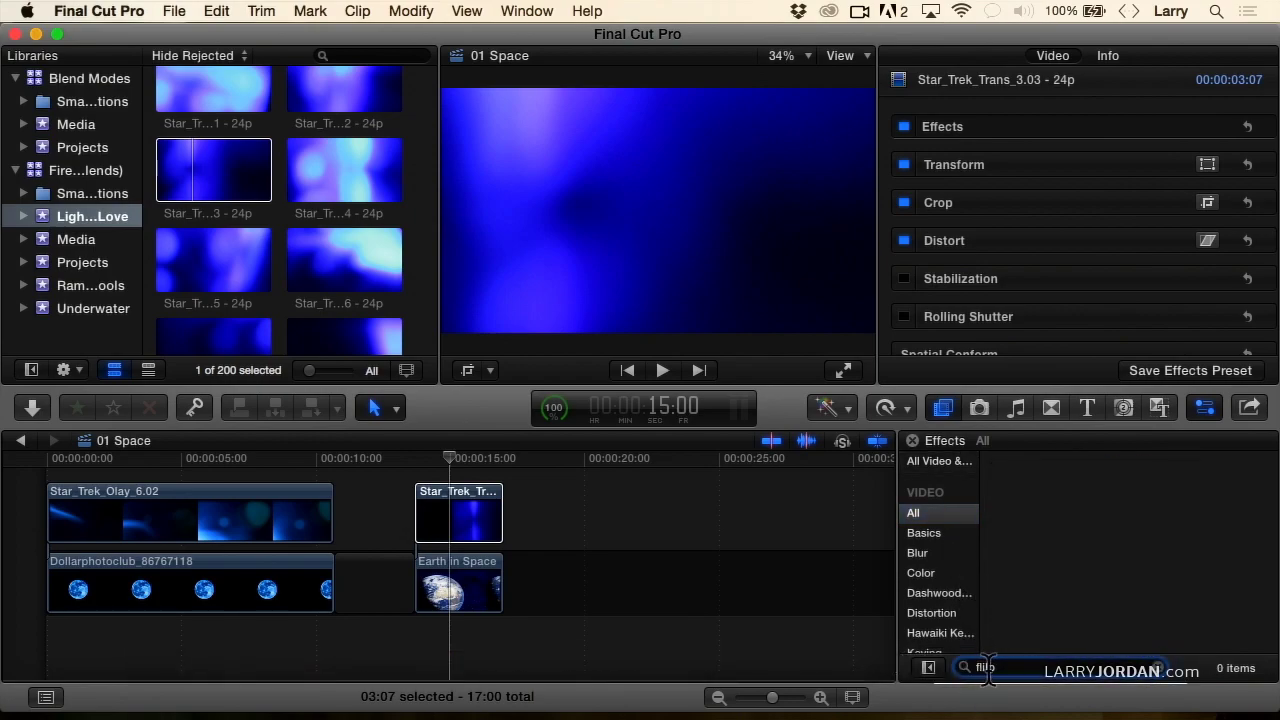
key("BackSpace")
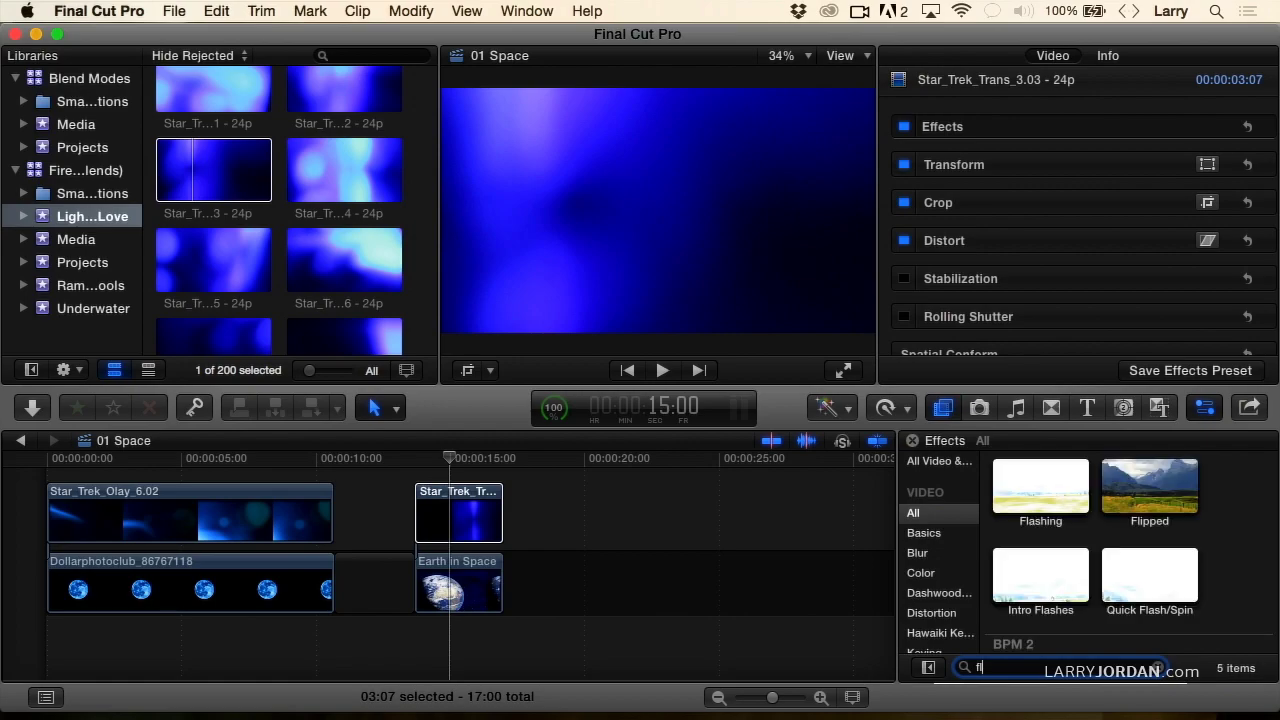
left_click_drag(1048, 488, 475, 520)
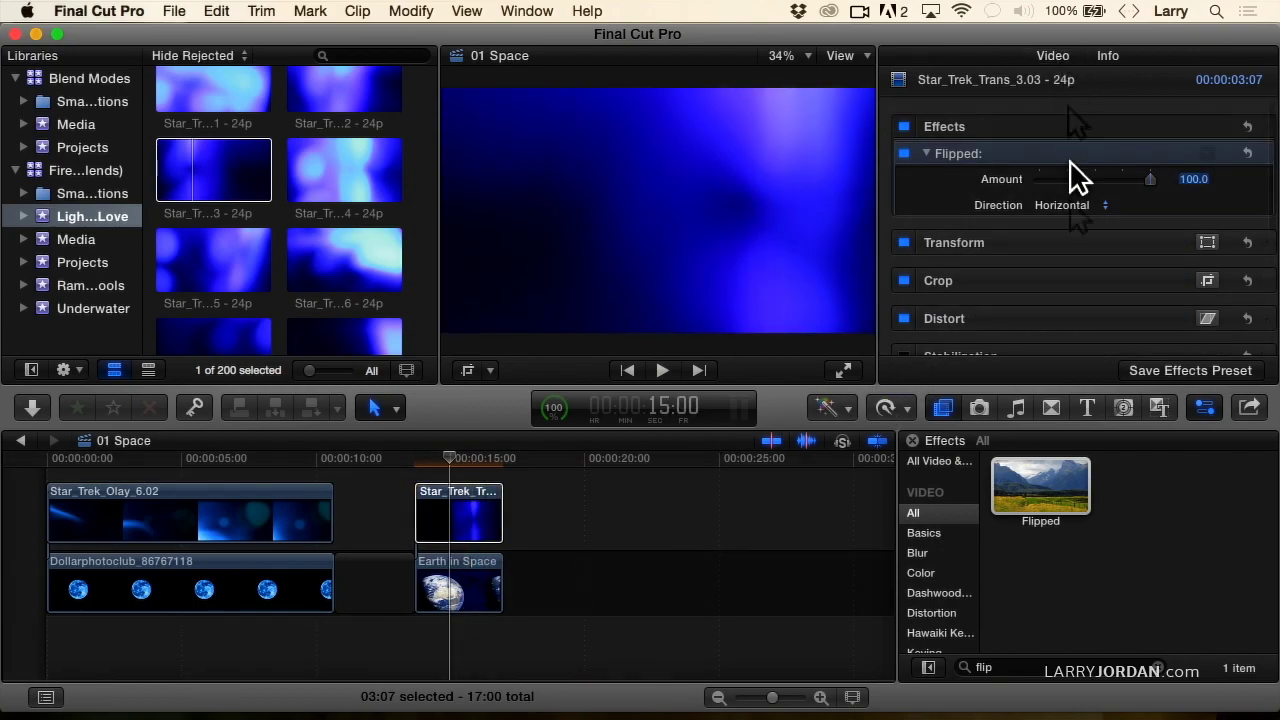
Set the flipped Star_Trek_Trans_3.03 overlay's Blend Mode to Screen
scroll(1071, 277, "down", 5)
left_click(1060, 305)
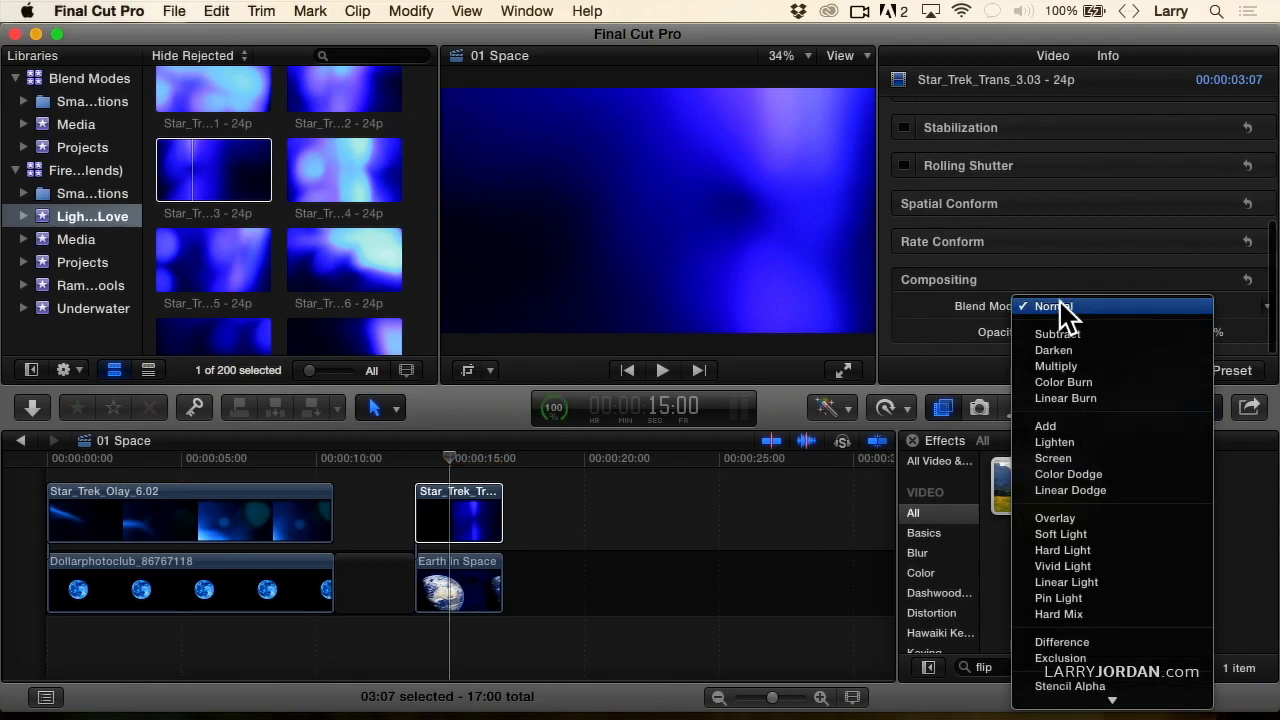
left_click(1041, 459)
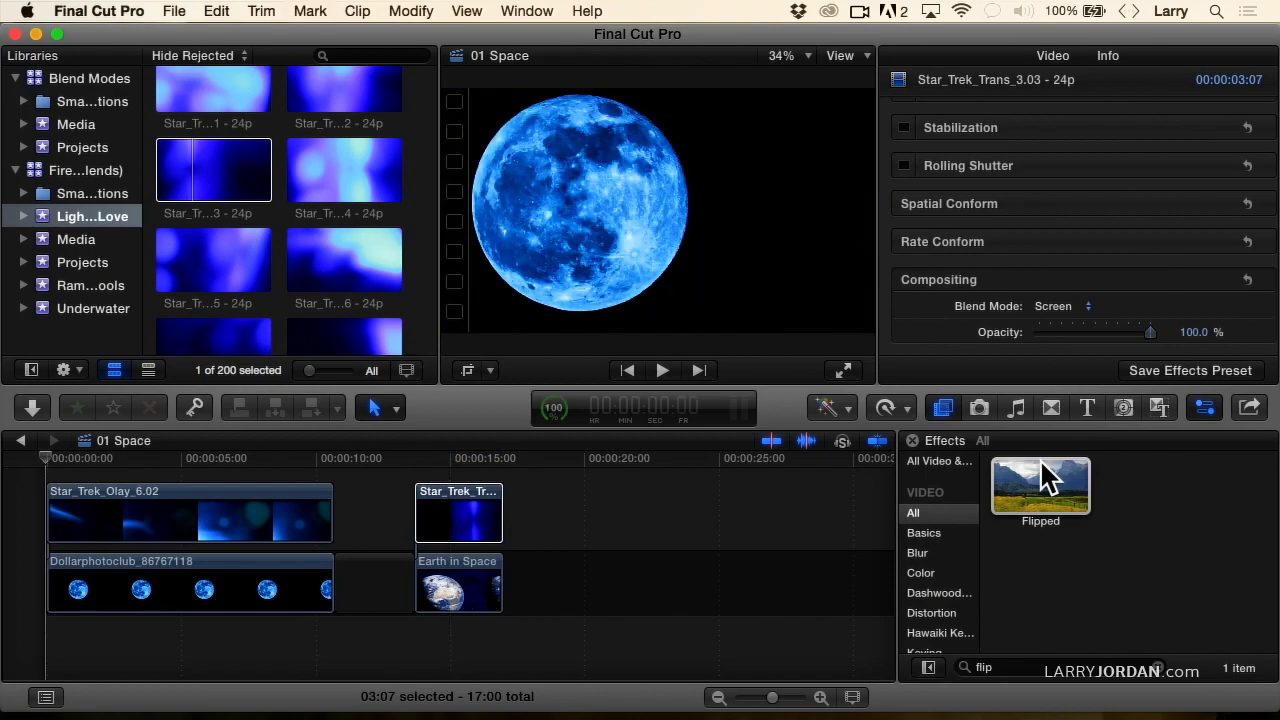
Play back the section just before the overlay to preview the Screen glow over Earth
left_click(455, 490)
key("Home")
left_click(419, 459)
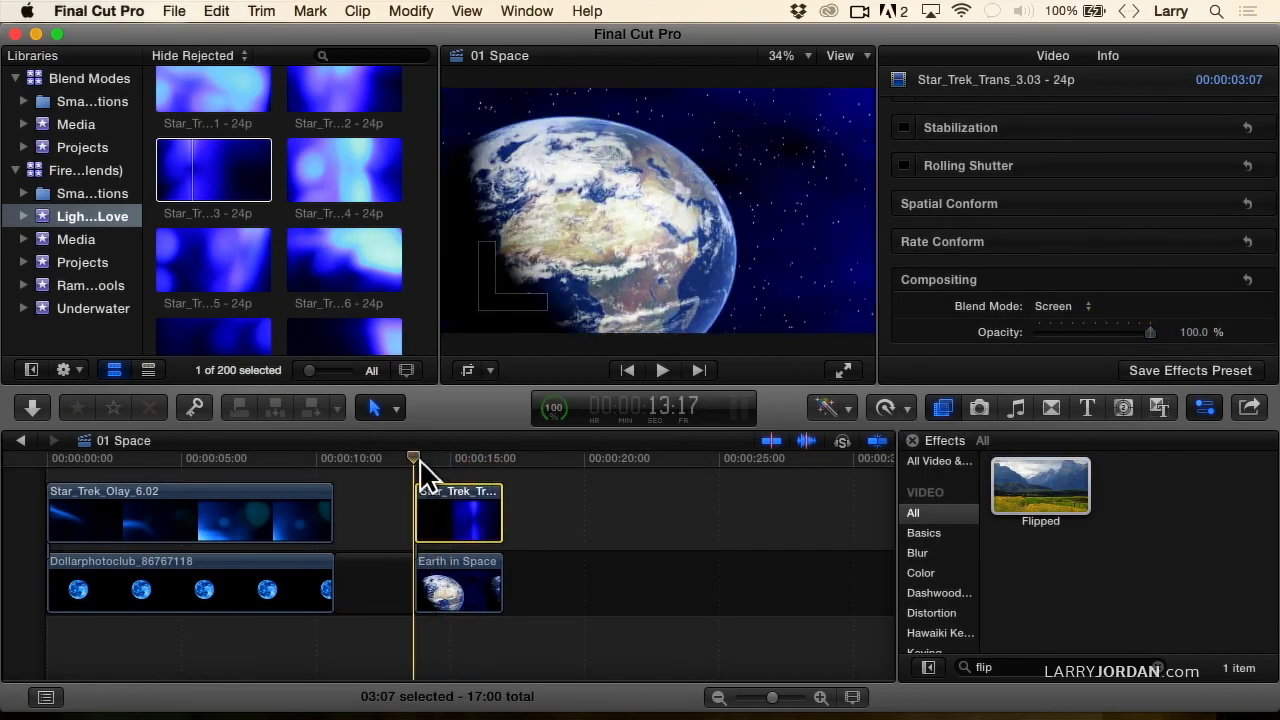
key("space")
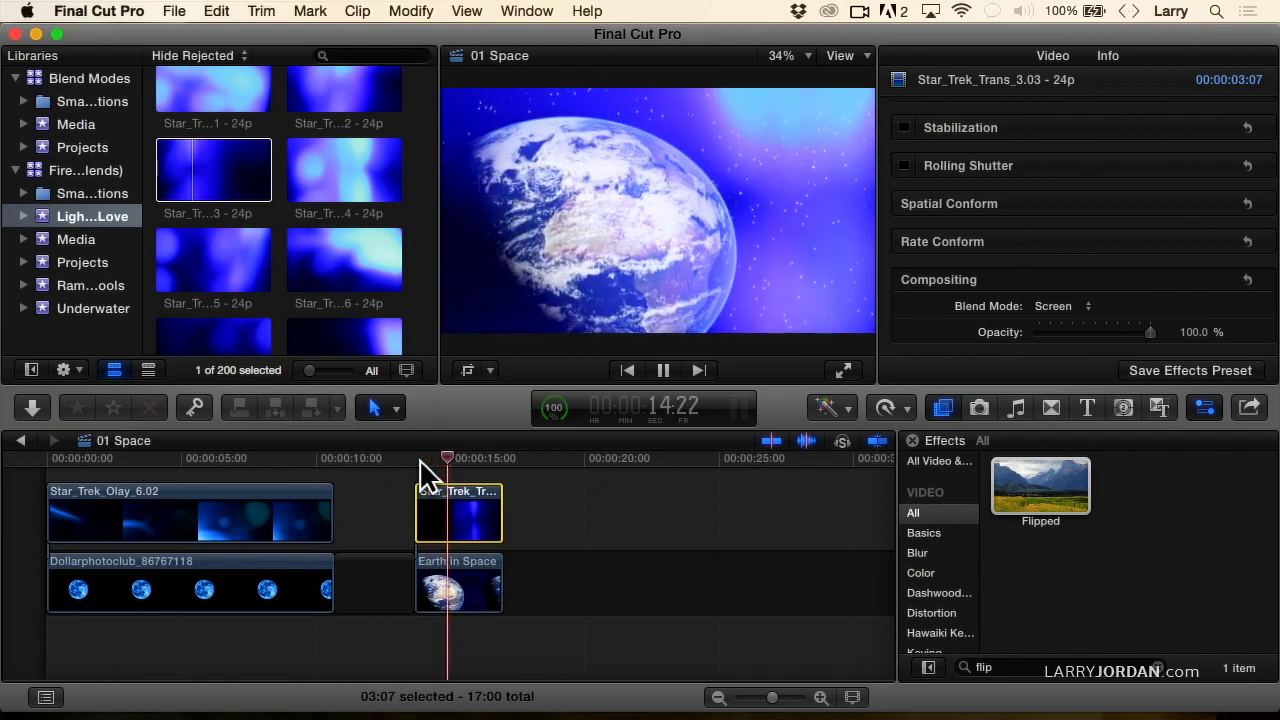
key("space")
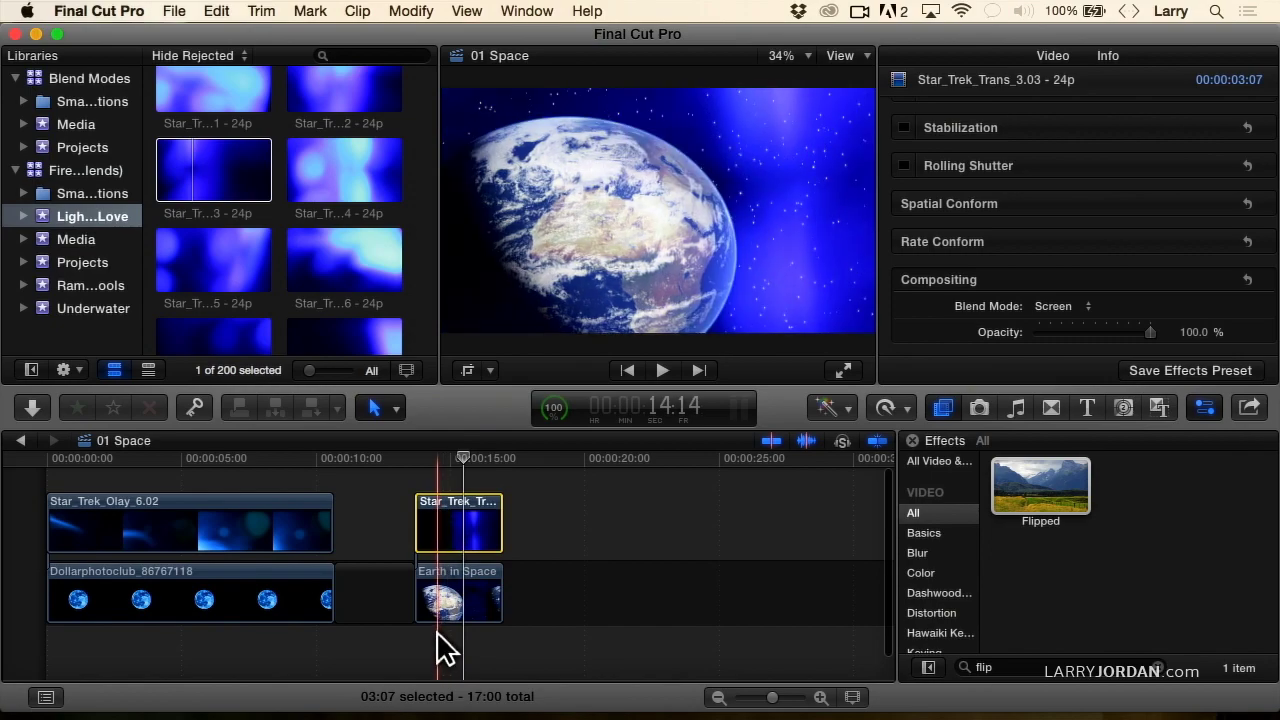
Copy Earth in Space above the overlay clip and return the playhead to 14:19
left_click_drag(449, 600, 447, 488)
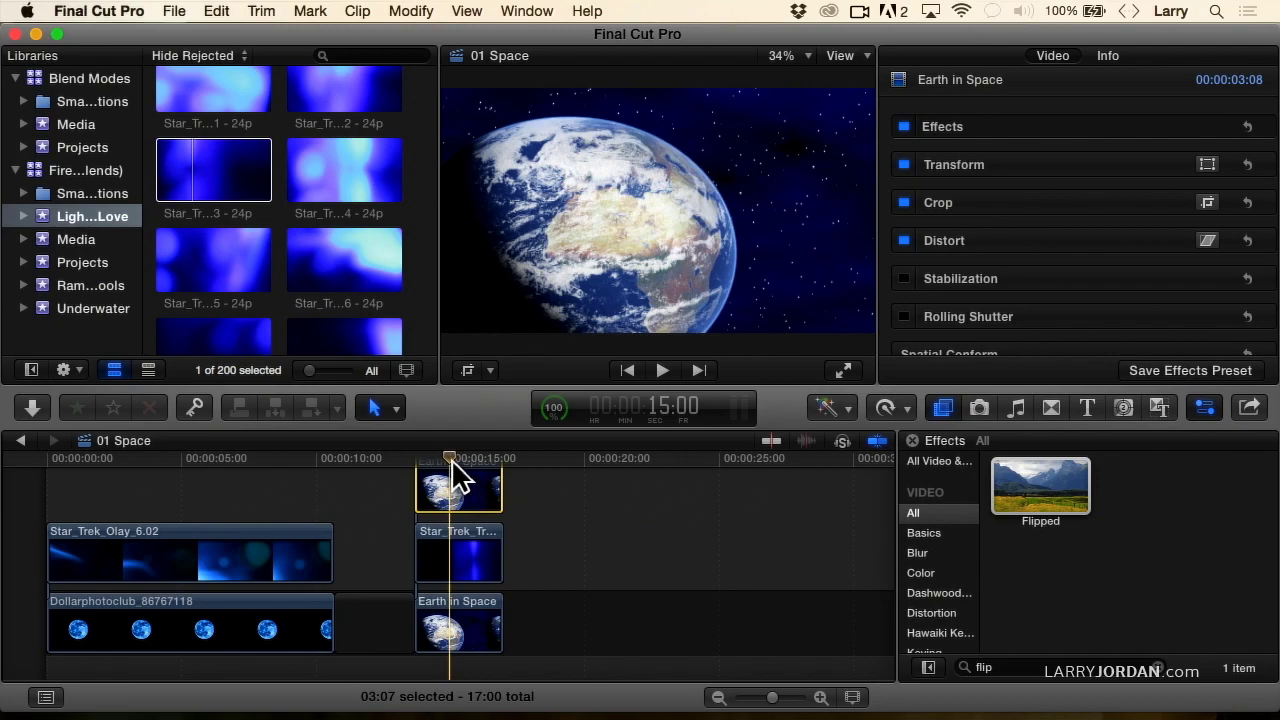
left_click_drag(451, 460, 442, 455)
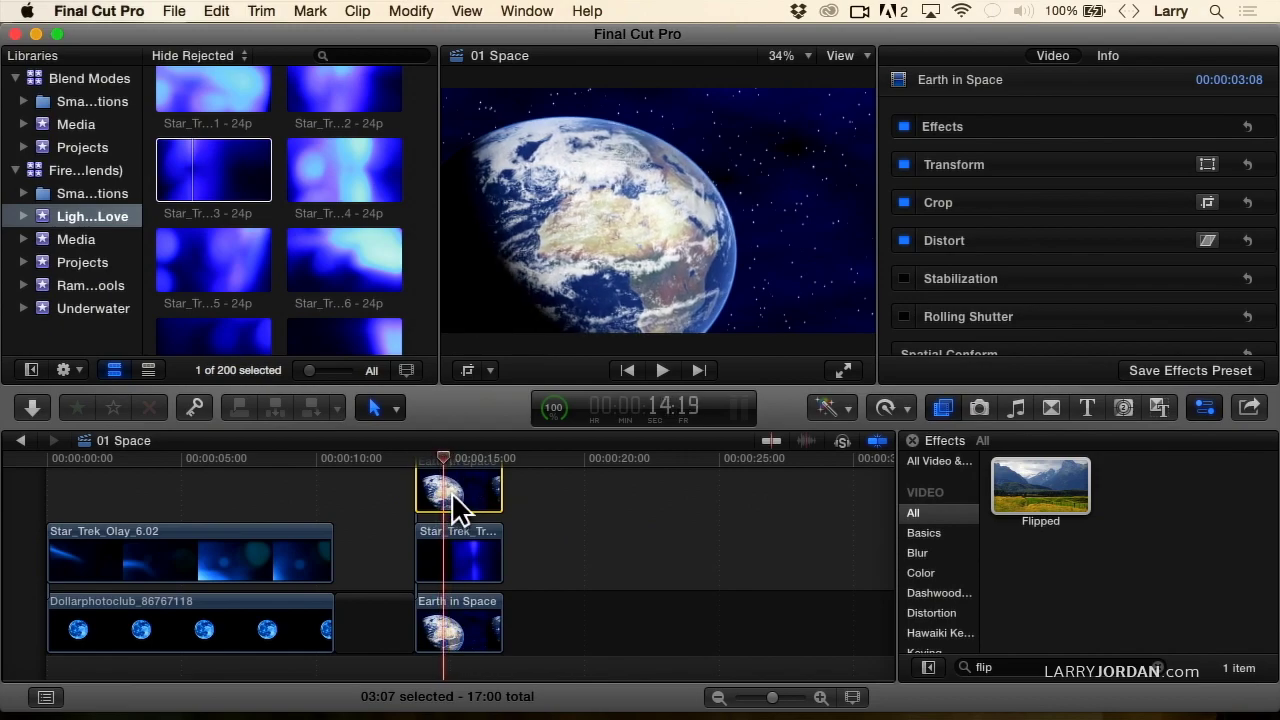
scroll(928, 580, "down", 5)
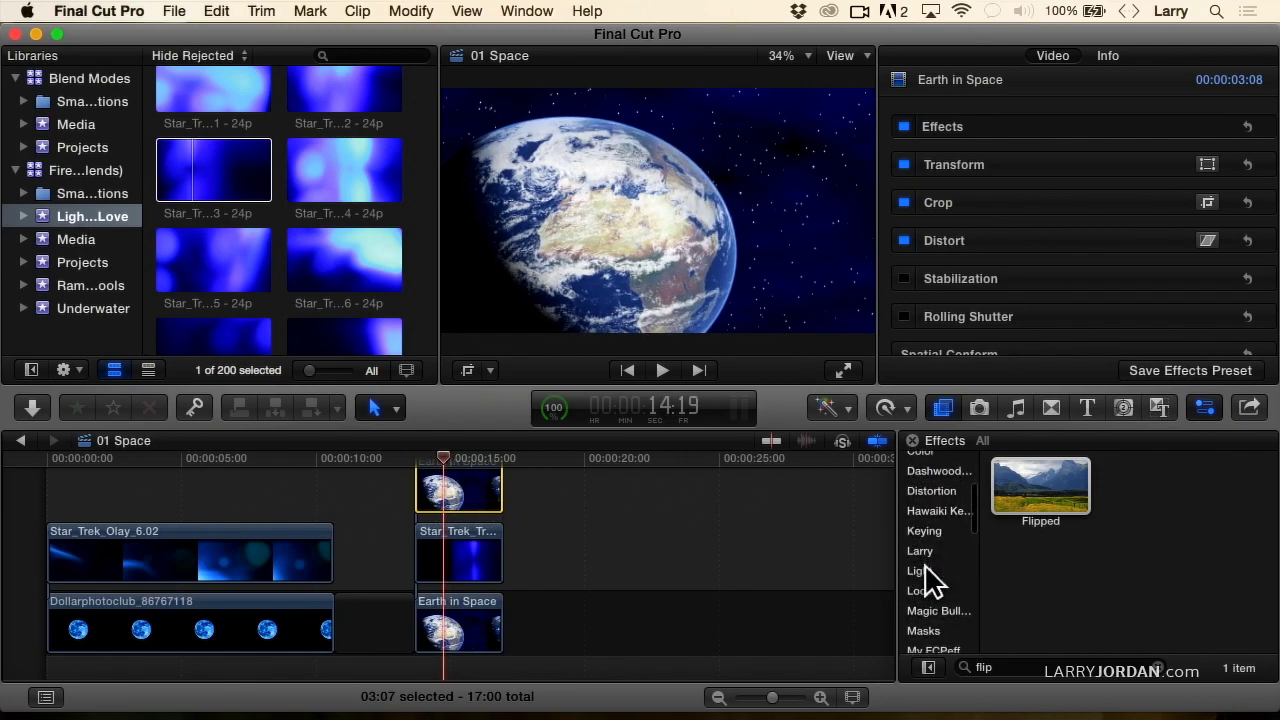
Clear the 'flip' effects search to show all 368 effects, then filter to Masks
left_click(1158, 668)
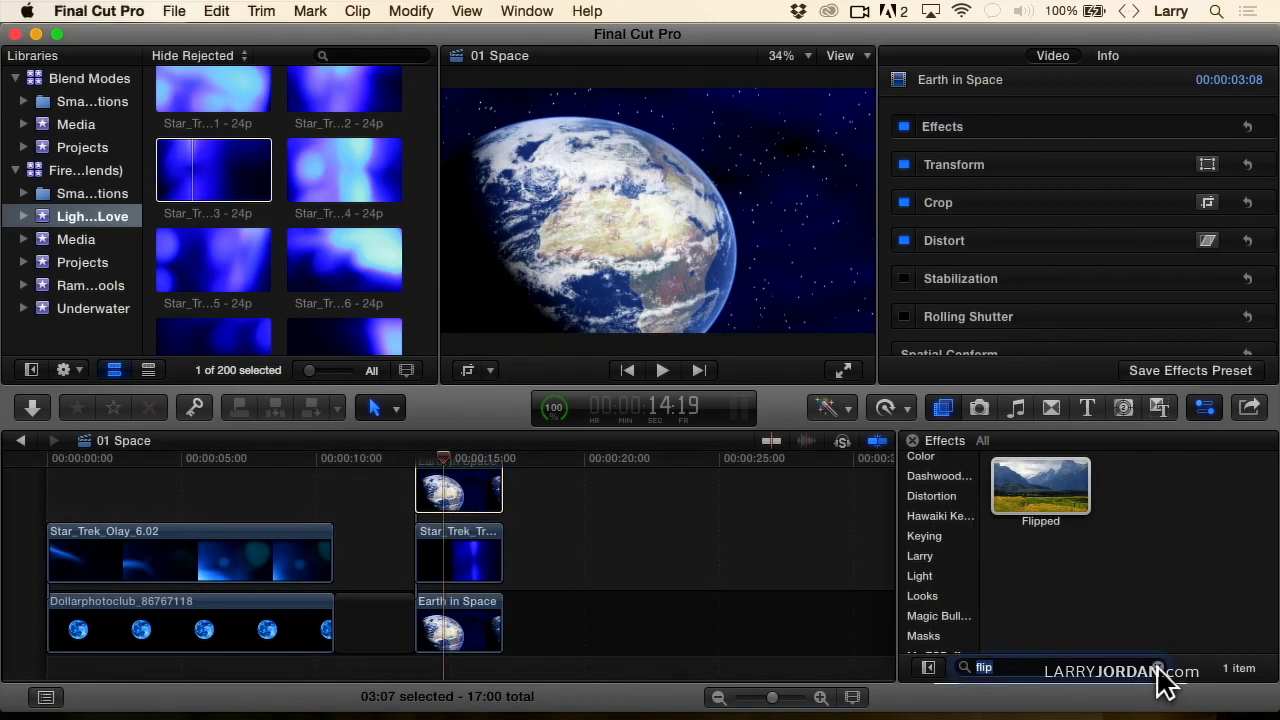
left_click(1158, 667)
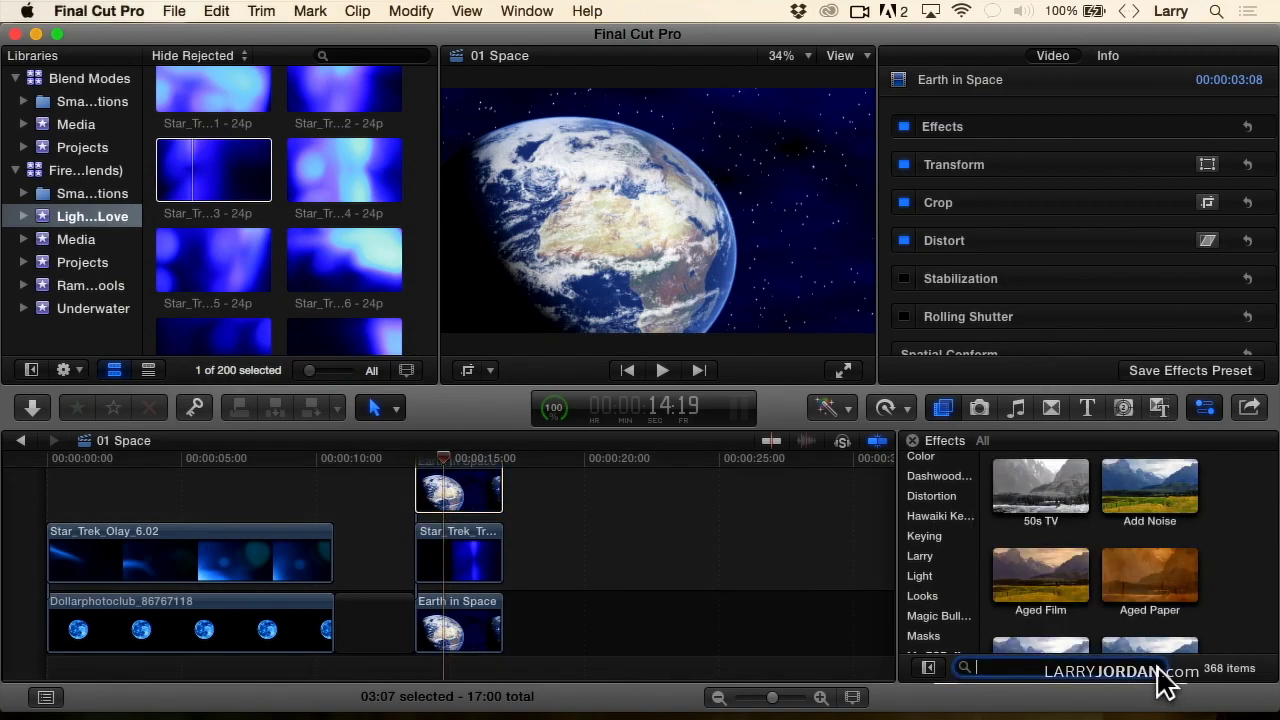
left_click(926, 637)
Apply Draw Mask to the top Earth clip and trace a closed Bezier shape around the globe
mouse_move(1043, 500)
left_mouse_down()
mouse_move(886, 452)
mouse_move(437, 465)
mouse_move(448, 491)
left_mouse_up()
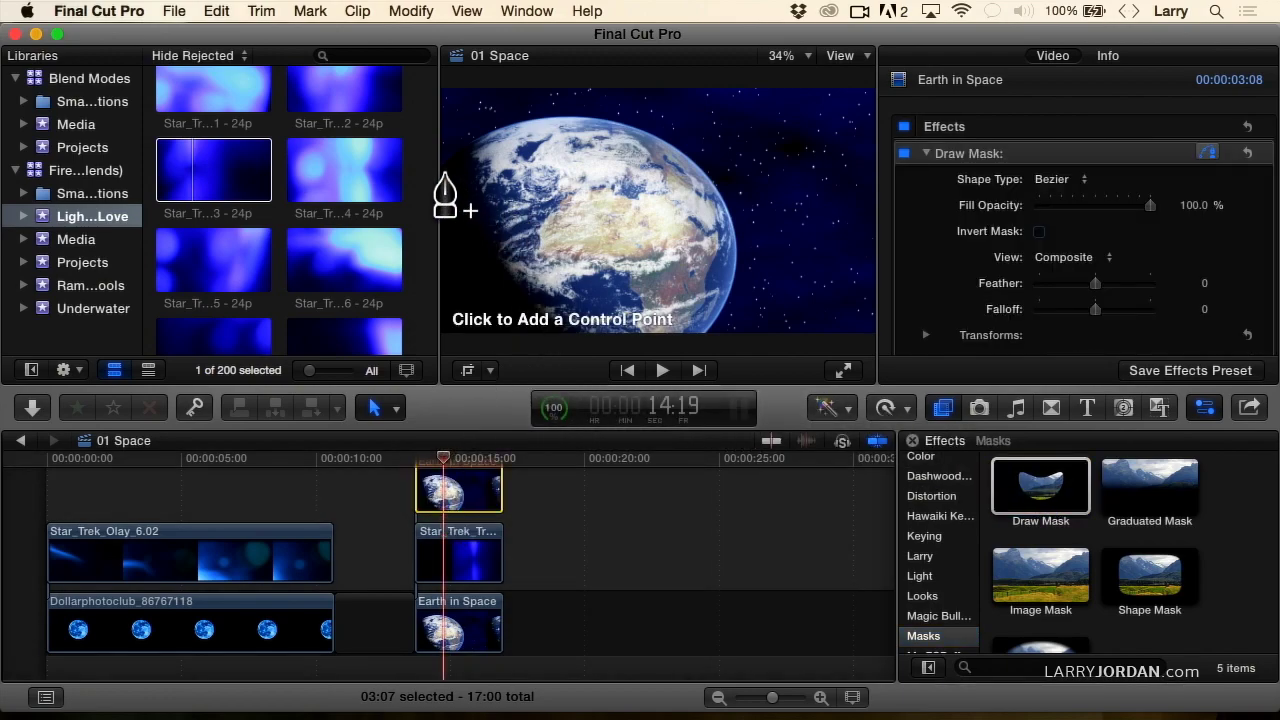
left_click(443, 180)
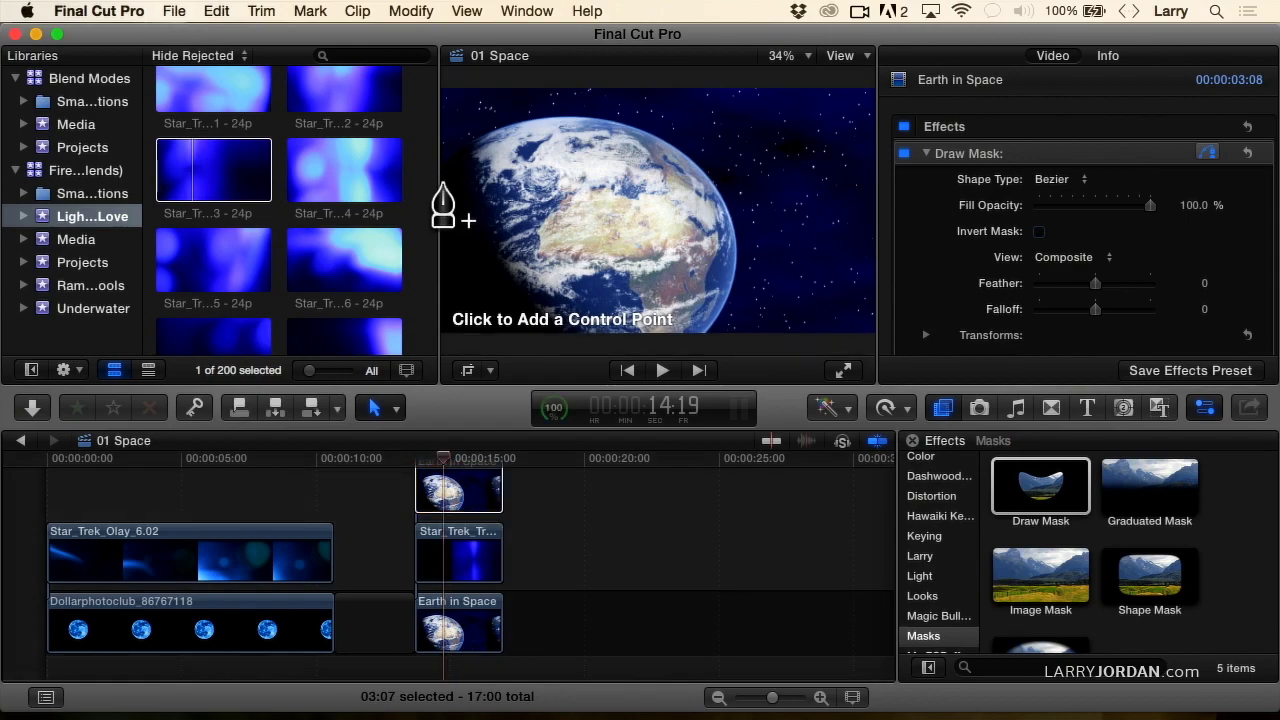
left_click_drag(638, 128, 791, 179)
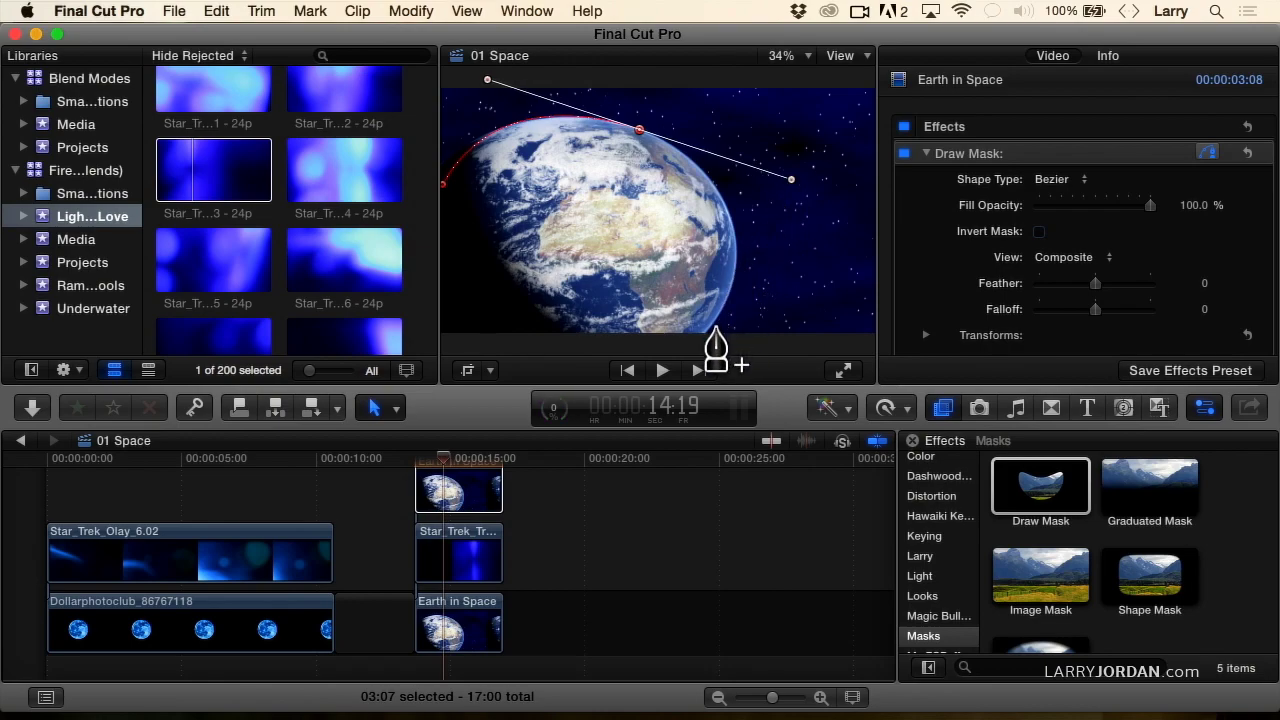
left_click_drag(707, 333, 686, 340)
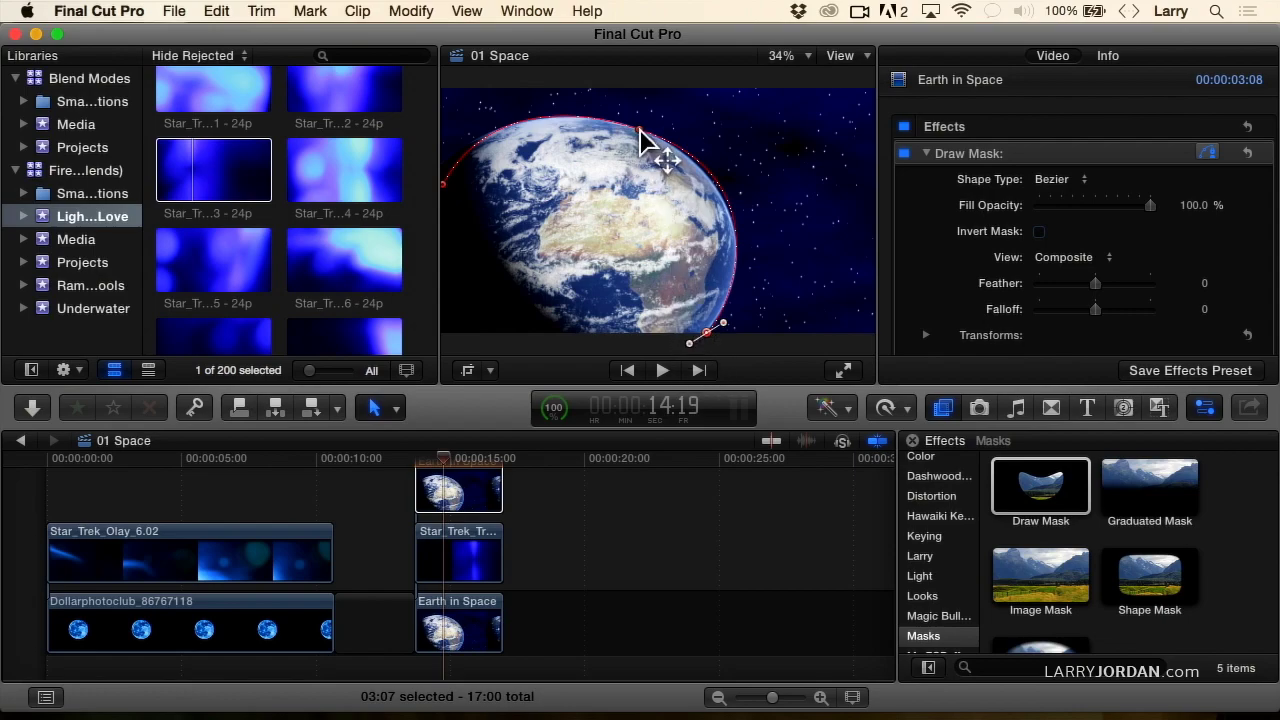
left_click(444, 331)
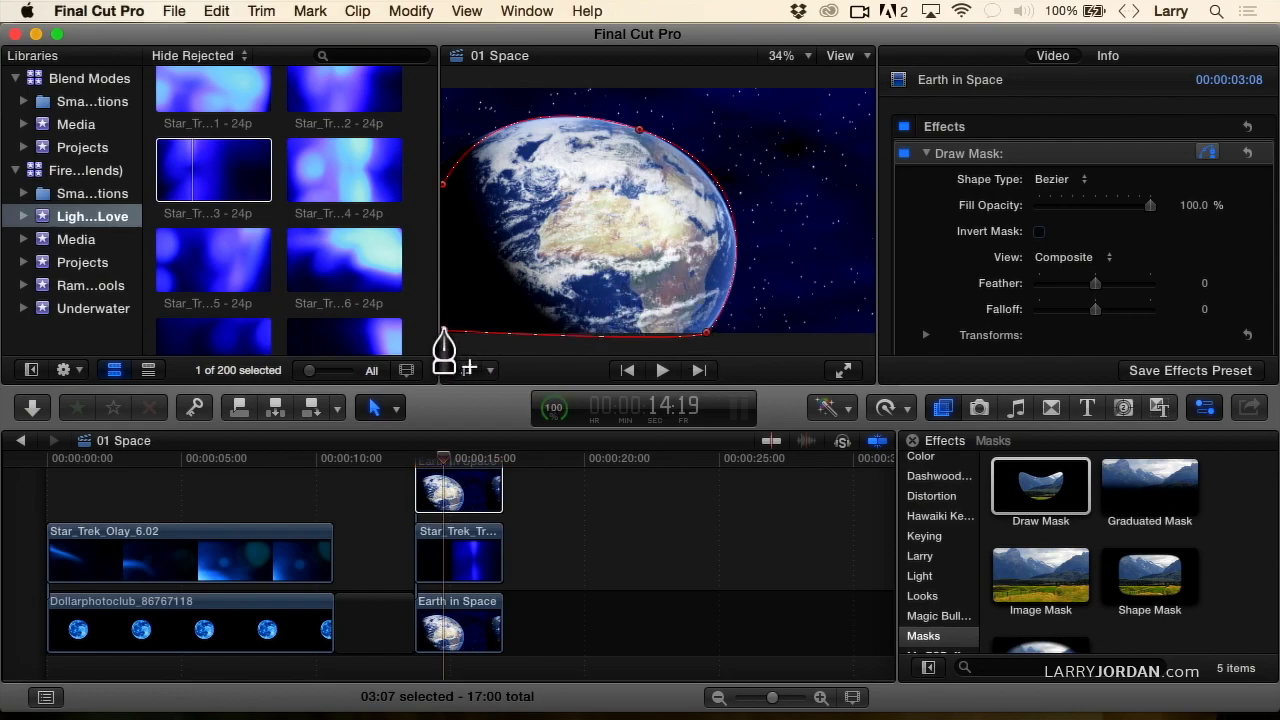
left_click(442, 185)
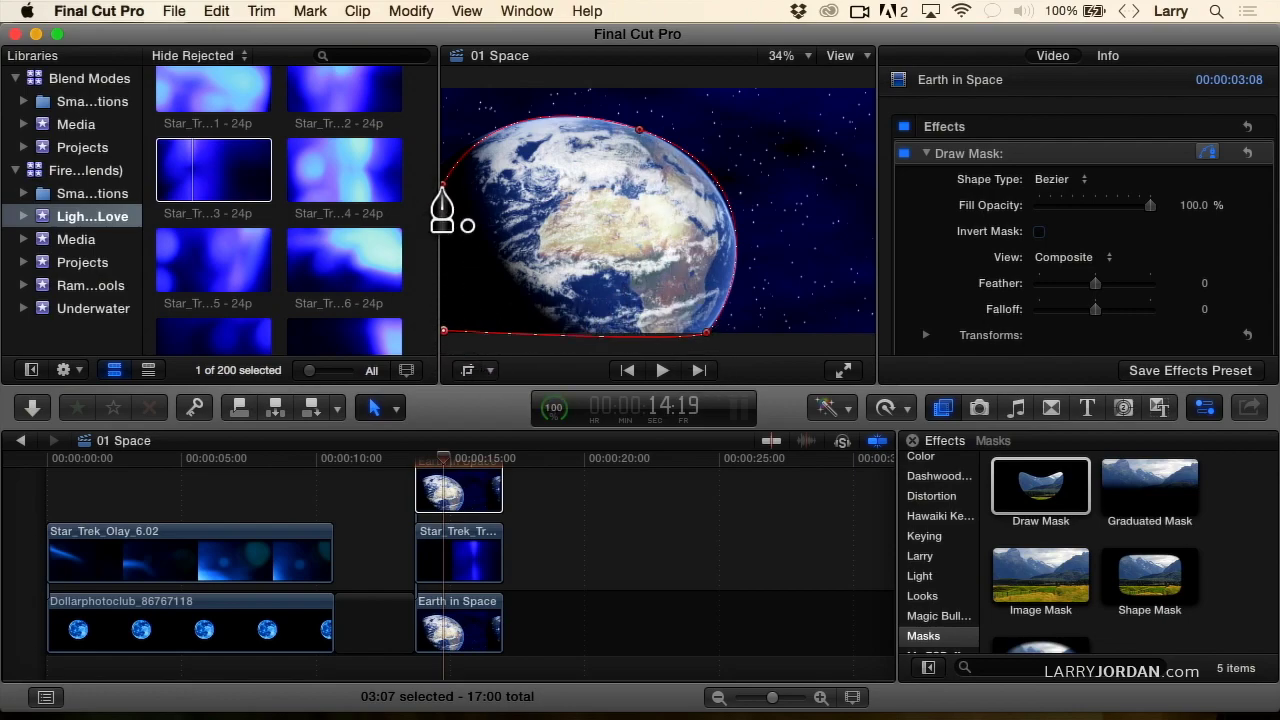
left_click(443, 186)
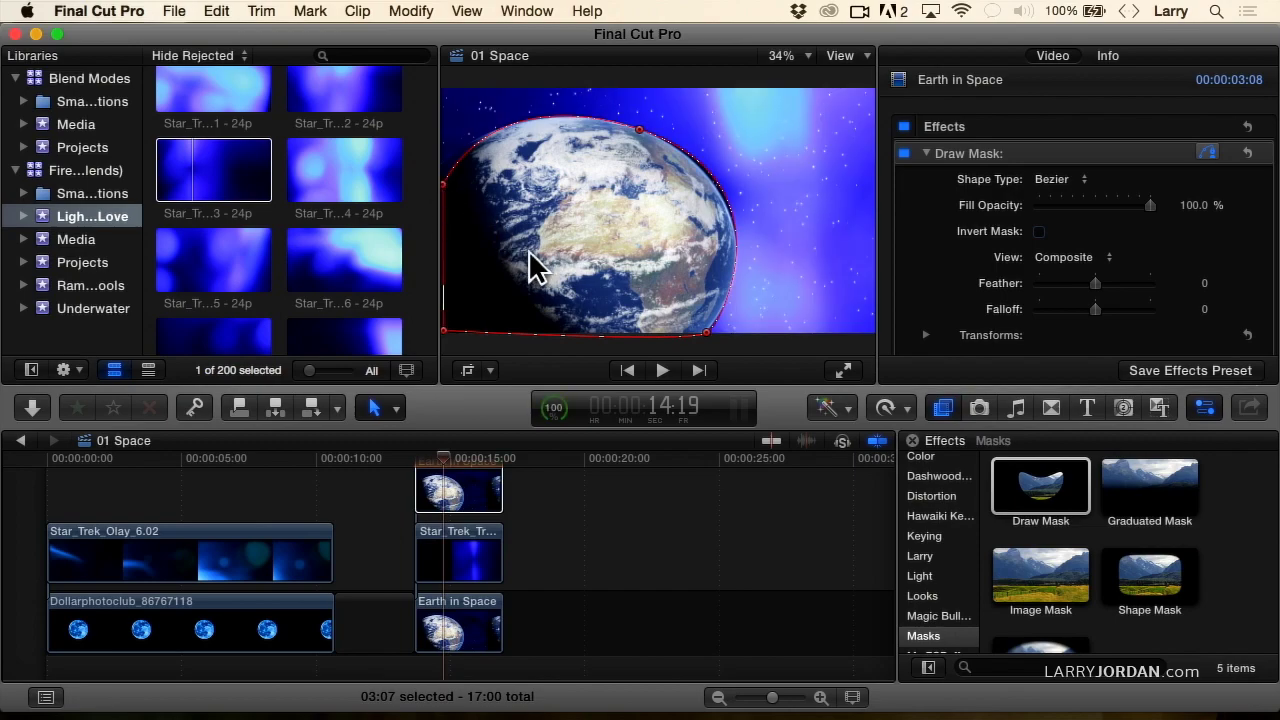
Select the masked top Earth clip and lengthen the Bezier handle on the globe's top curve
left_click(467, 565)
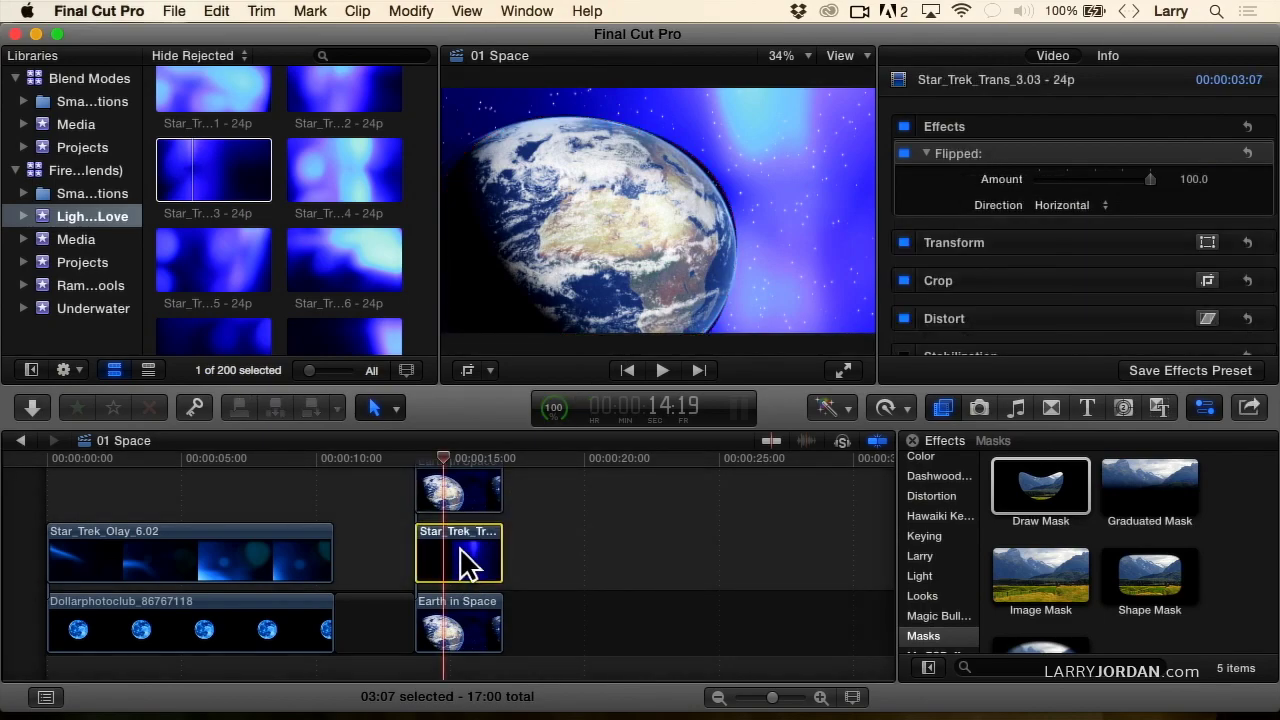
left_click(465, 615)
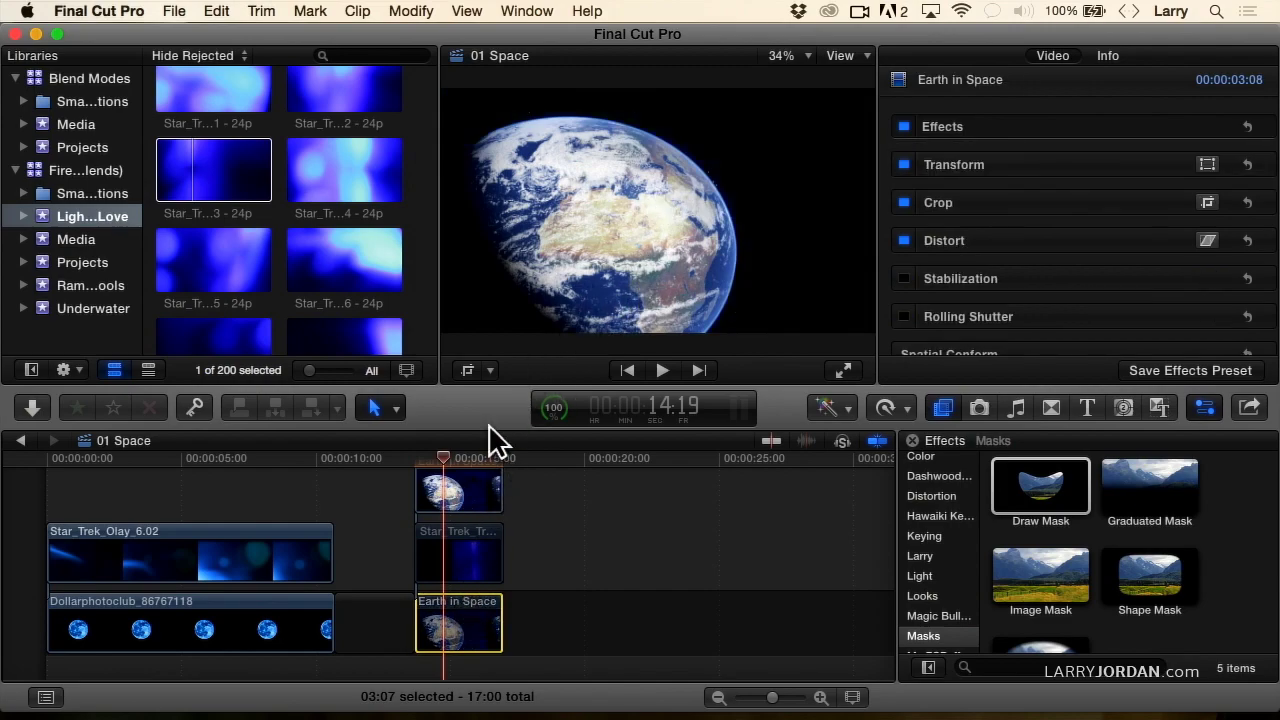
left_click(471, 486)
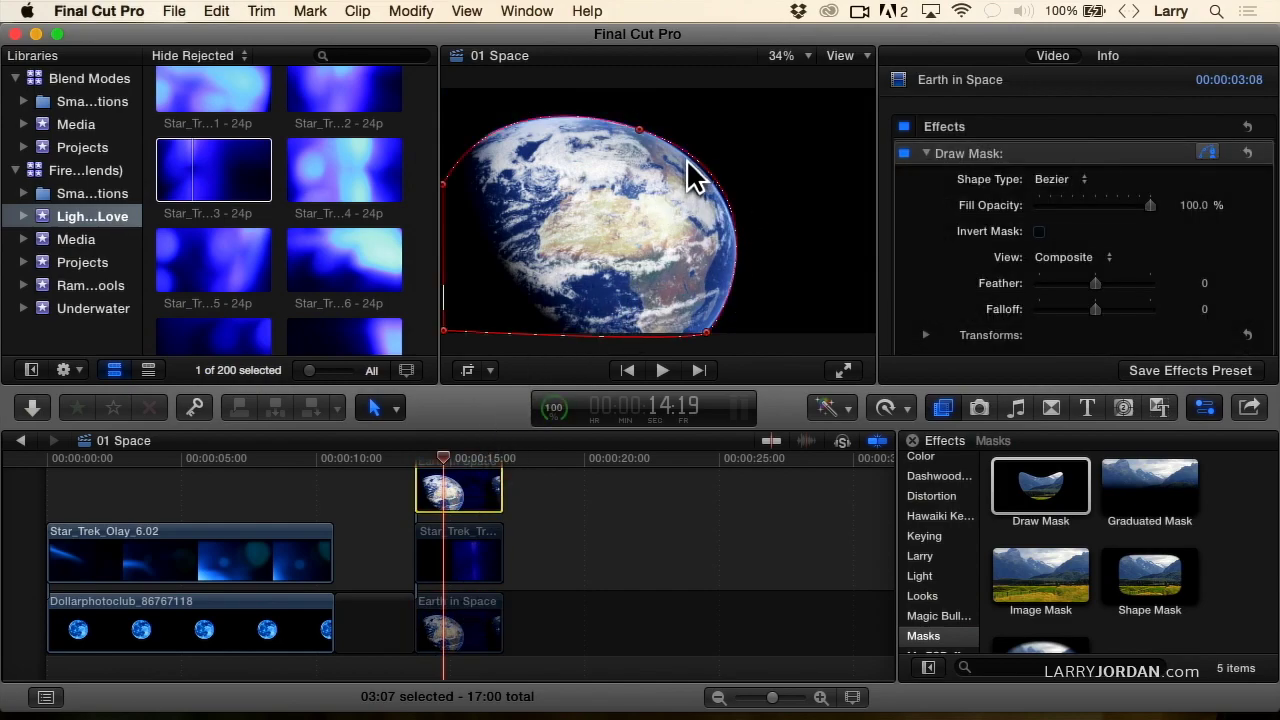
left_click_drag(639, 130, 791, 179)
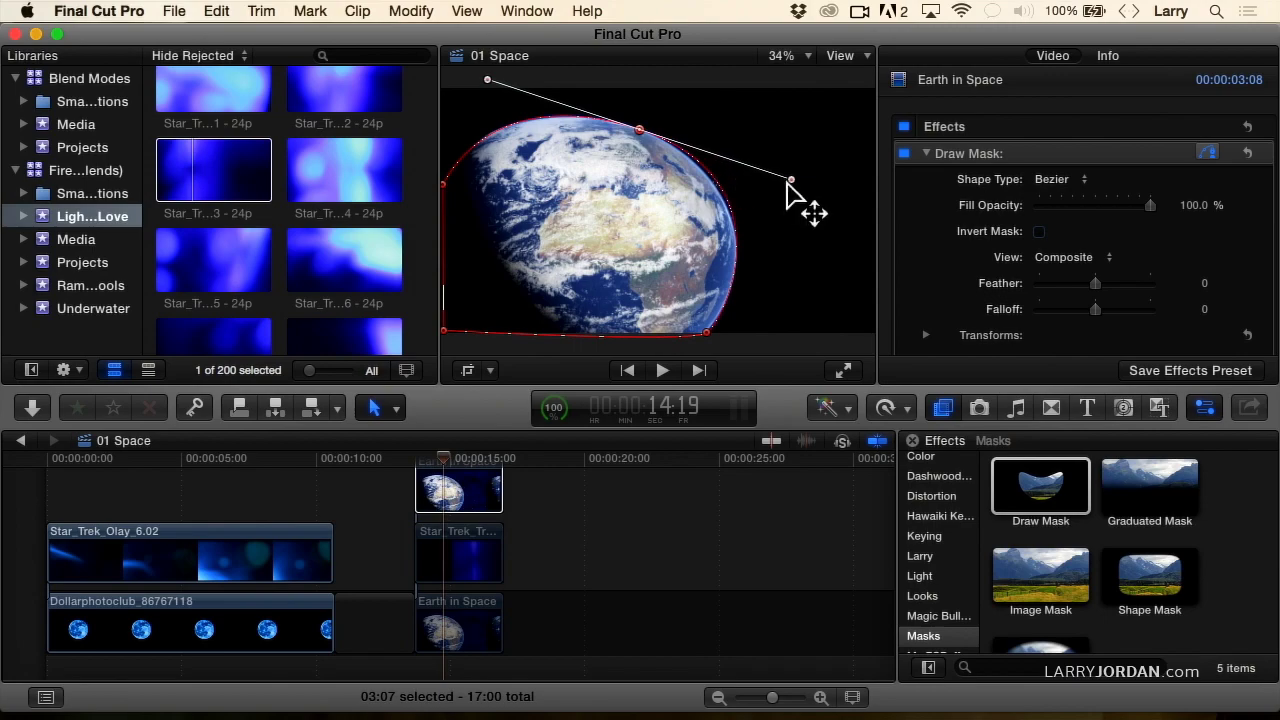
left_click_drag(791, 179, 784, 184)
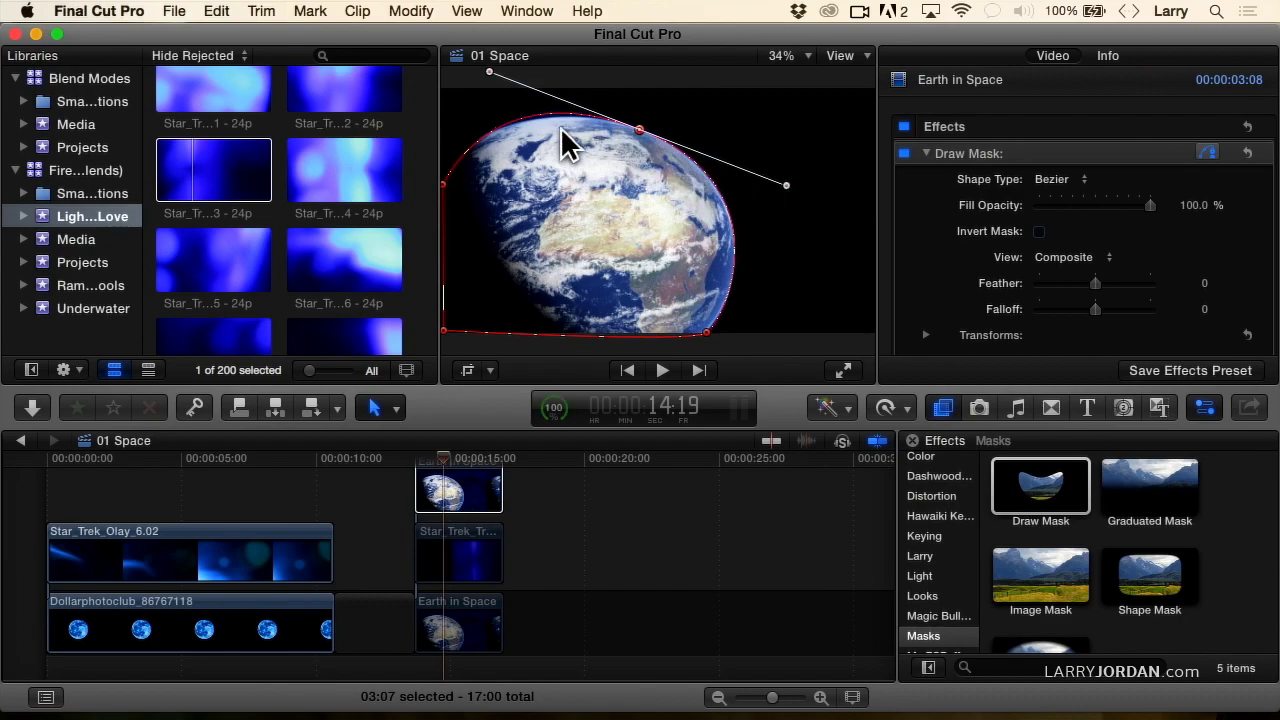
Nudge the mask's second control point and soften the edge to Feather -13
left_click(640, 129)
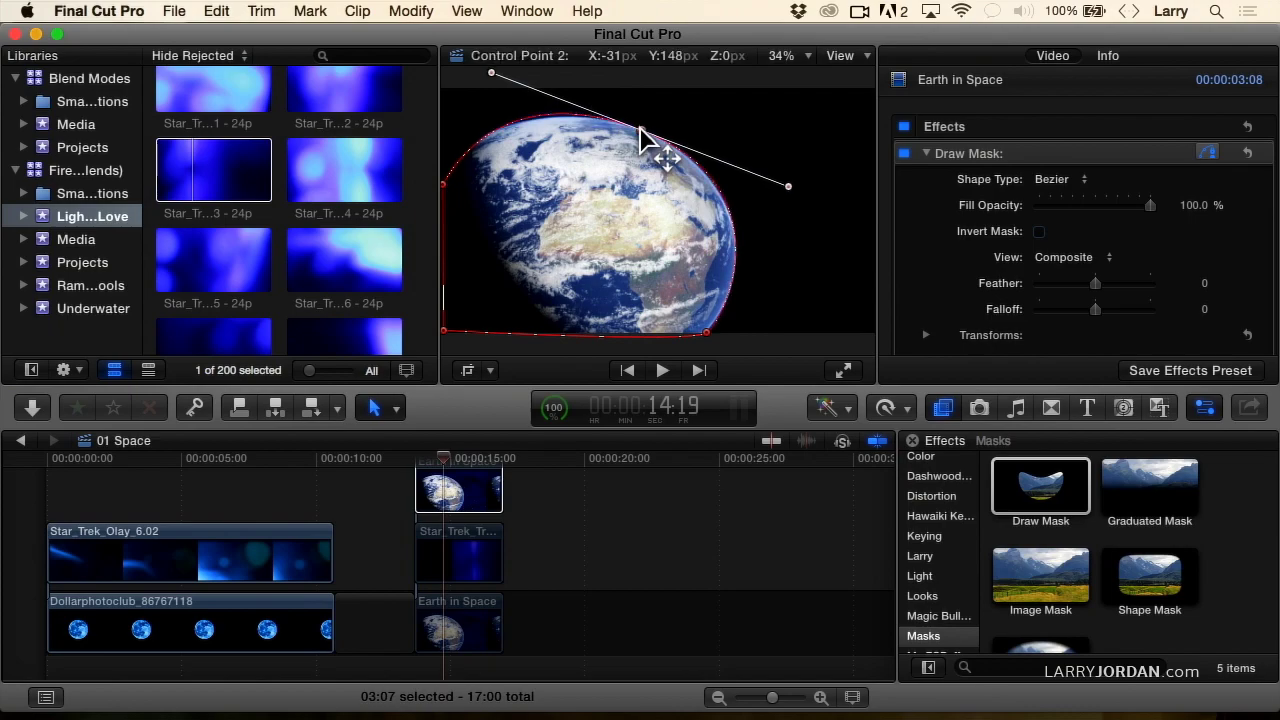
left_click_drag(640, 129, 640, 130)
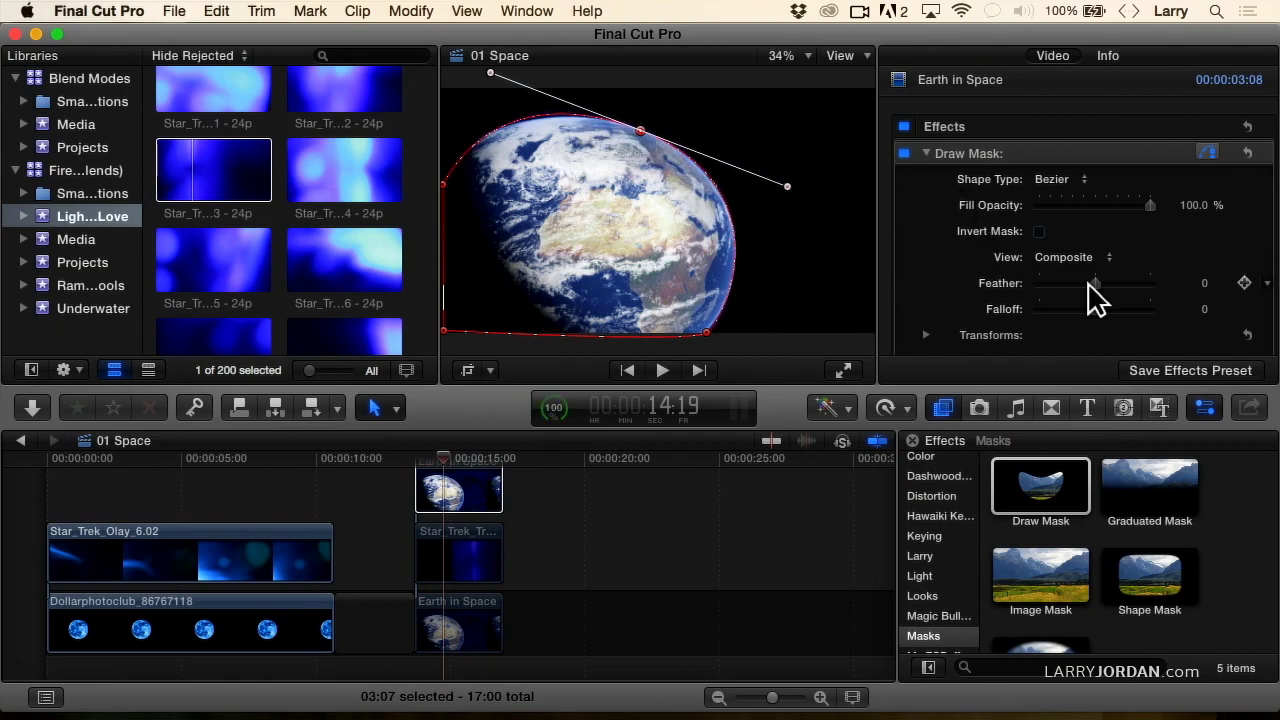
left_click_drag(1091, 282, 1084, 284)
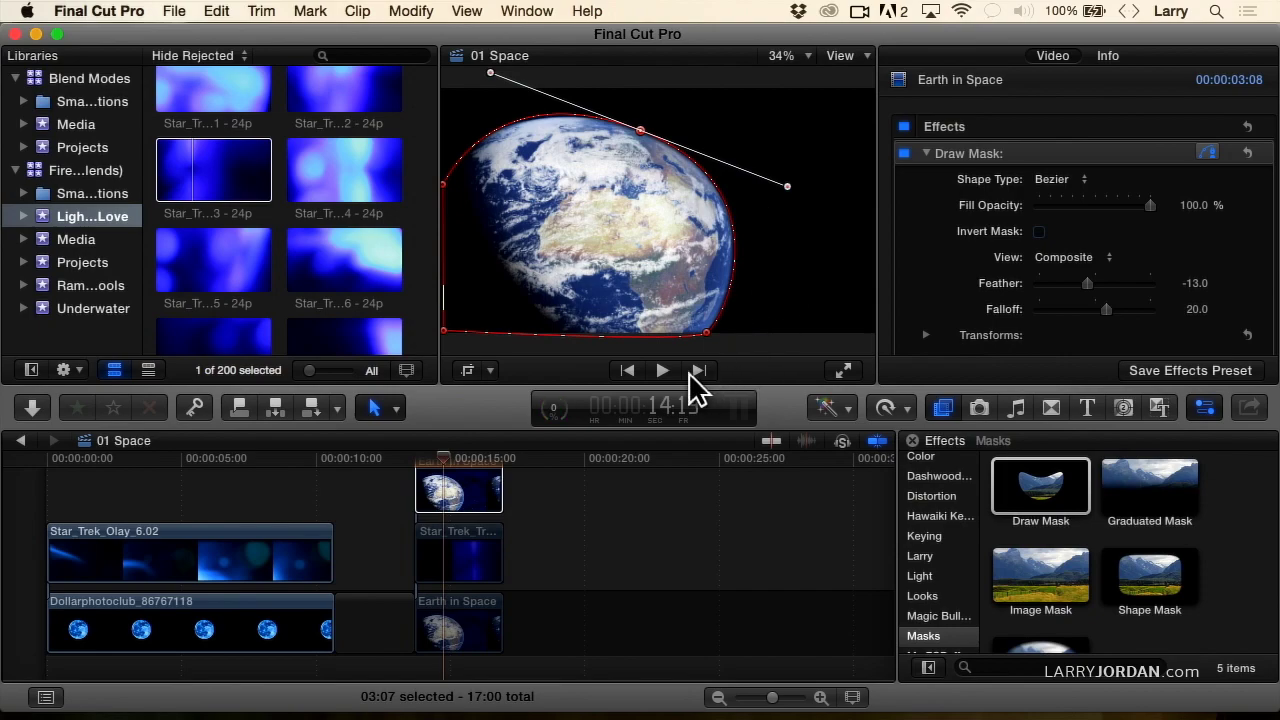
Review the composite from 13:17 with the overlay and lower Earth clips selected
left_click(466, 571)
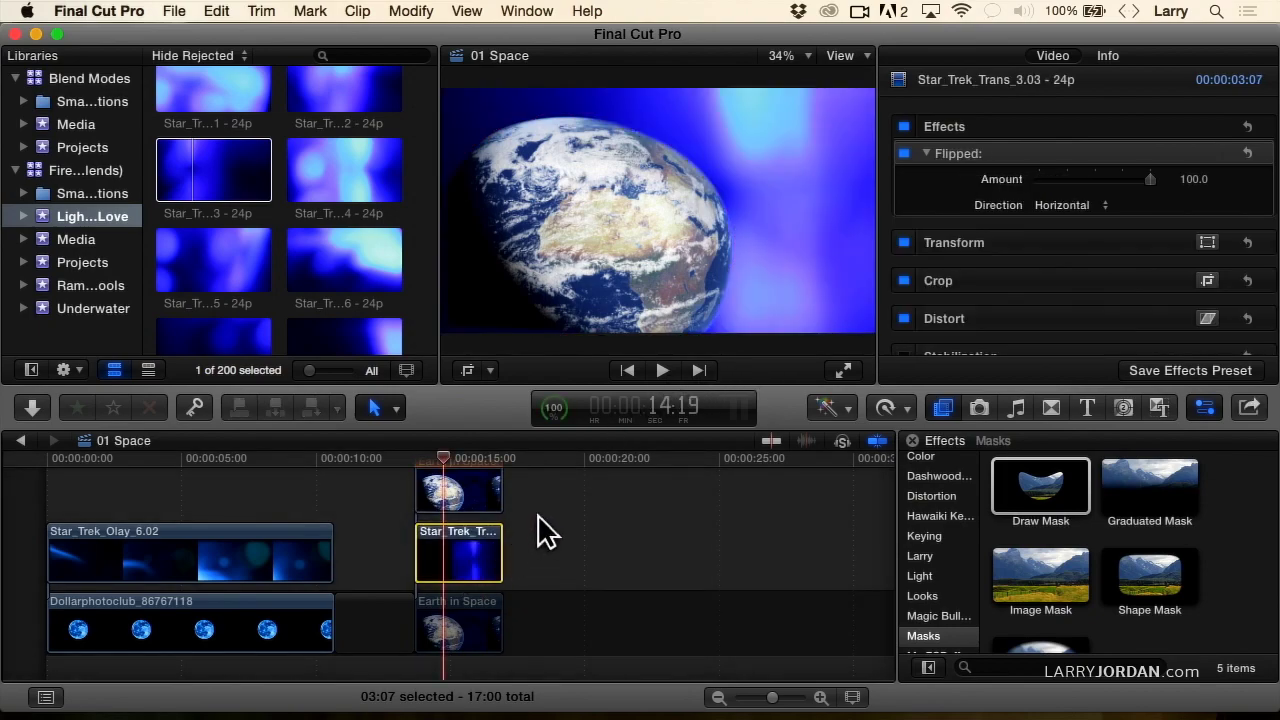
left_click(416, 456)
key("space")
key("space")
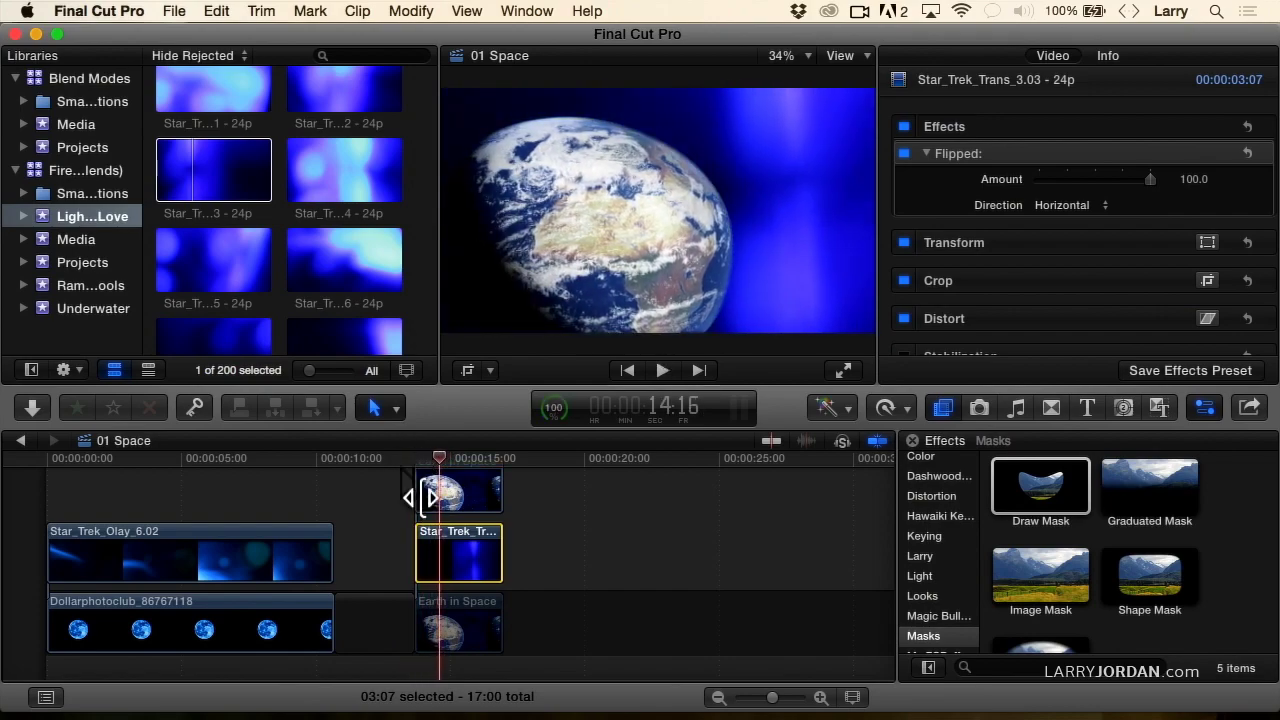
left_click(447, 615)
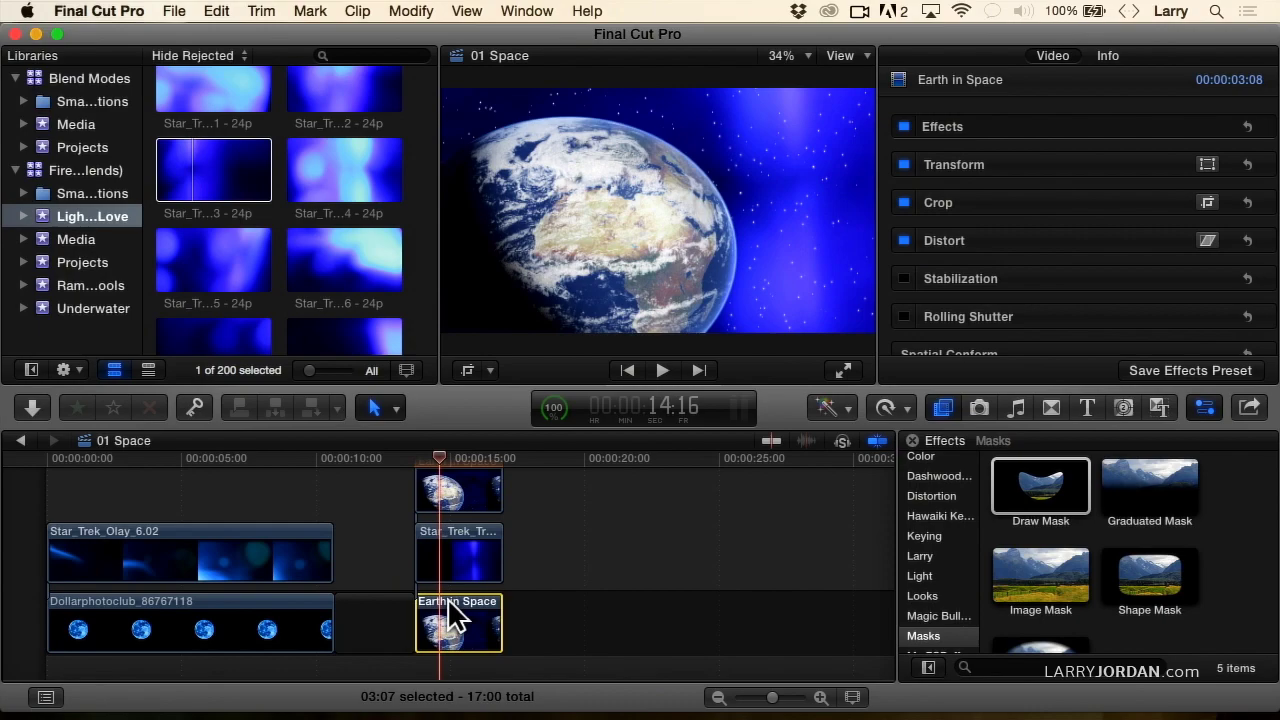
left_click(415, 455)
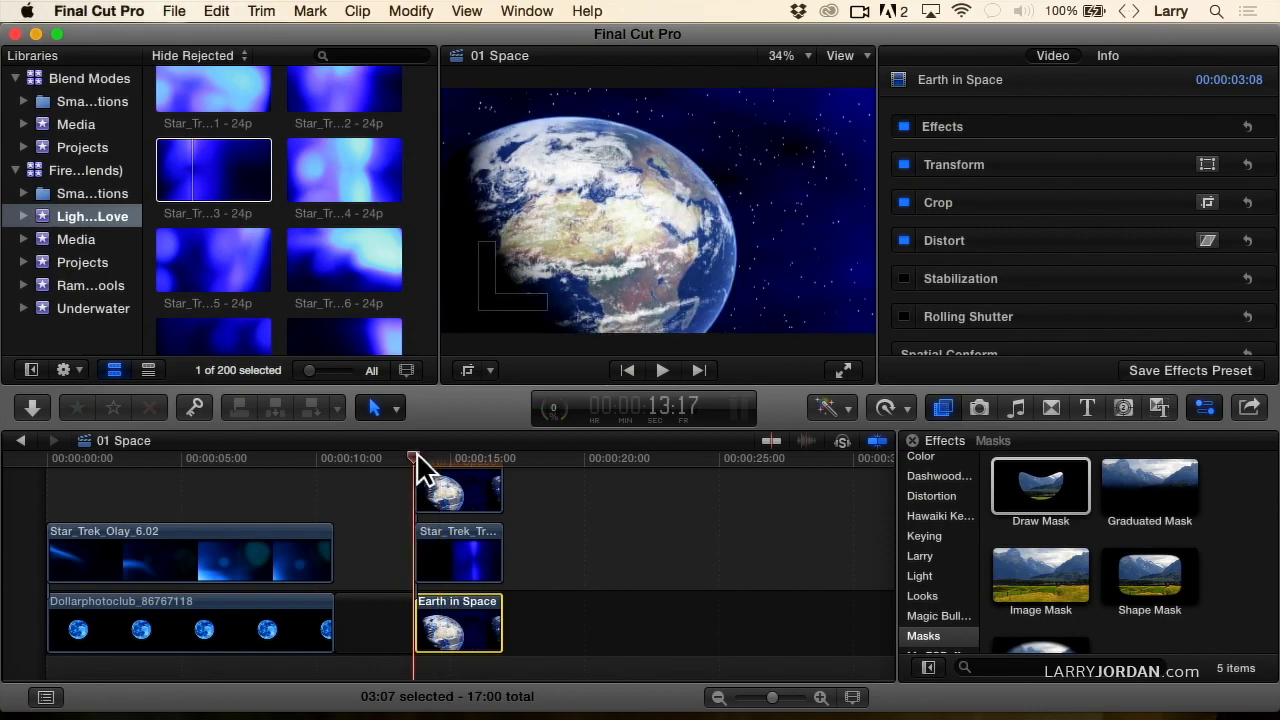
key("space")
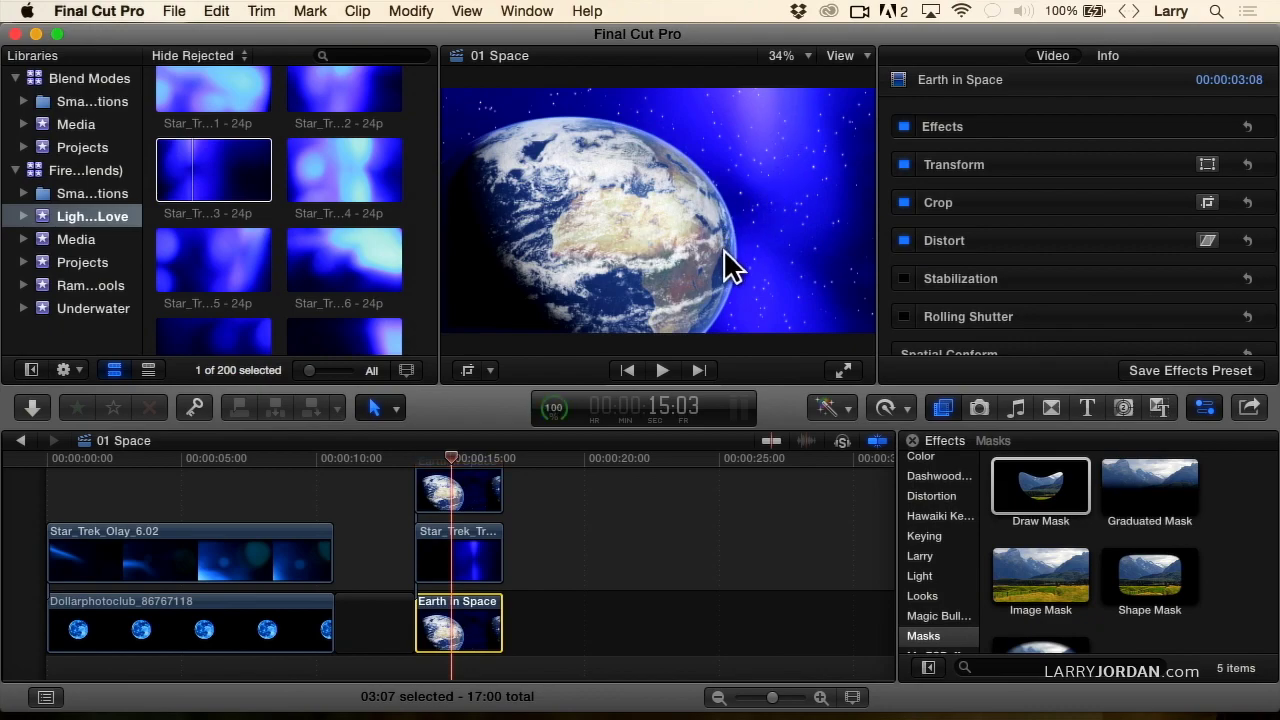
Lower the light-leak overlay's opacity to 70% and play back the finished composite
left_click(474, 556)
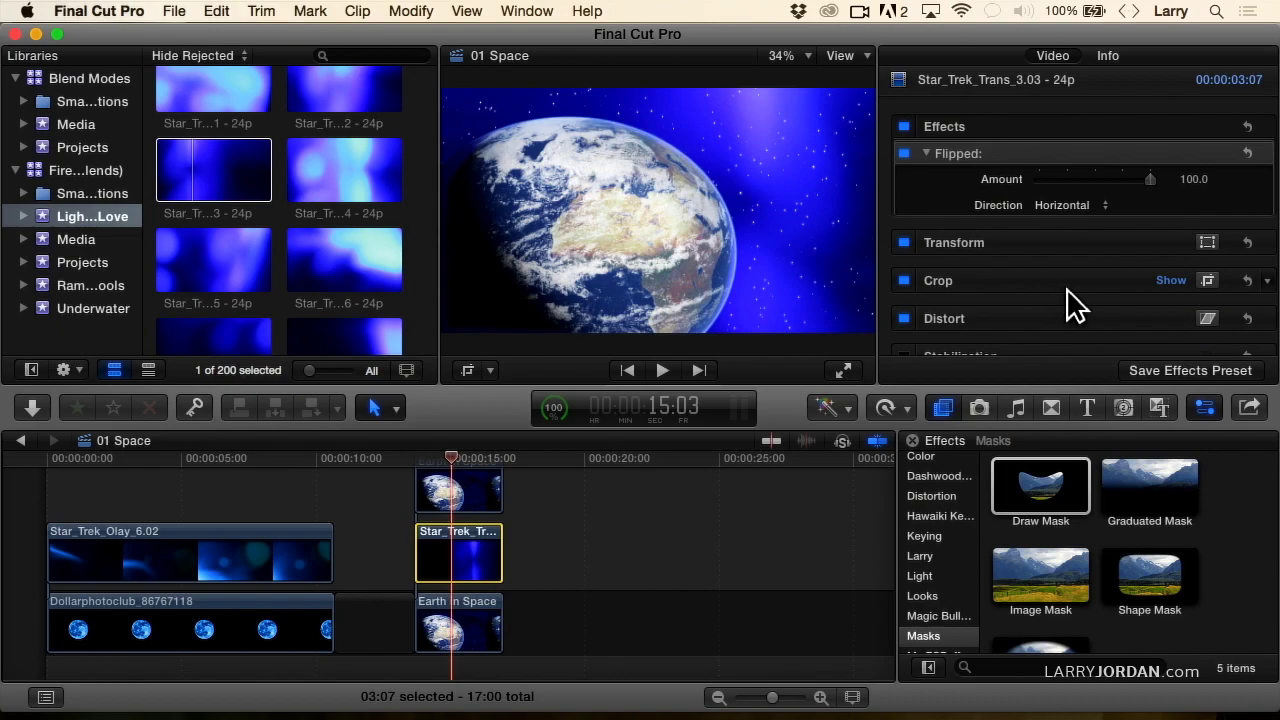
scroll(1070, 305, "down", 6)
left_click_drag(1151, 331, 1115, 330)
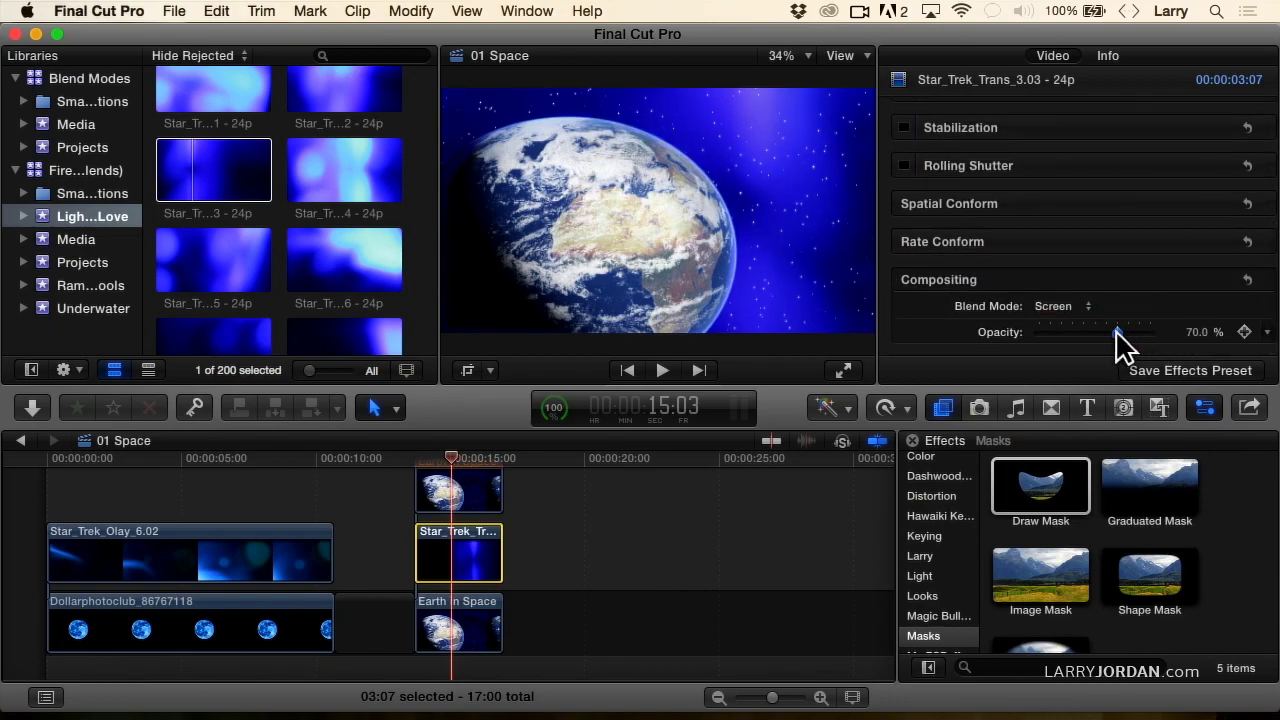
left_click(414, 458)
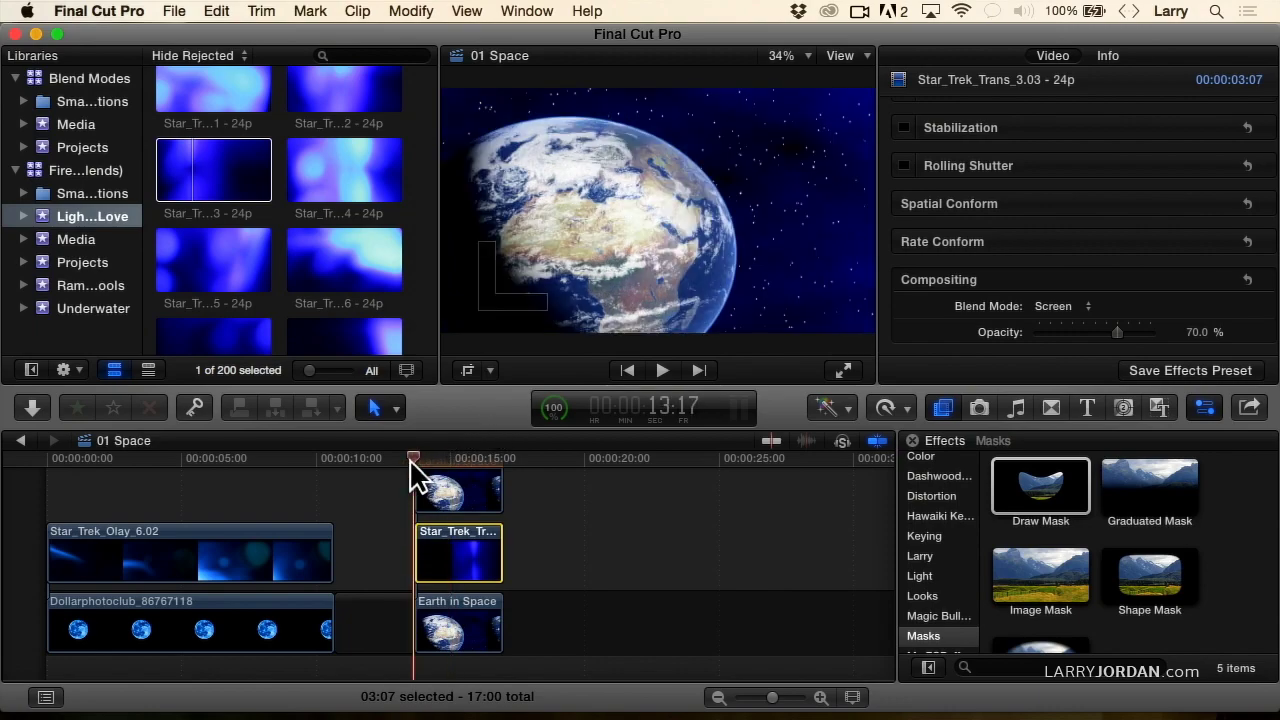
key("space")
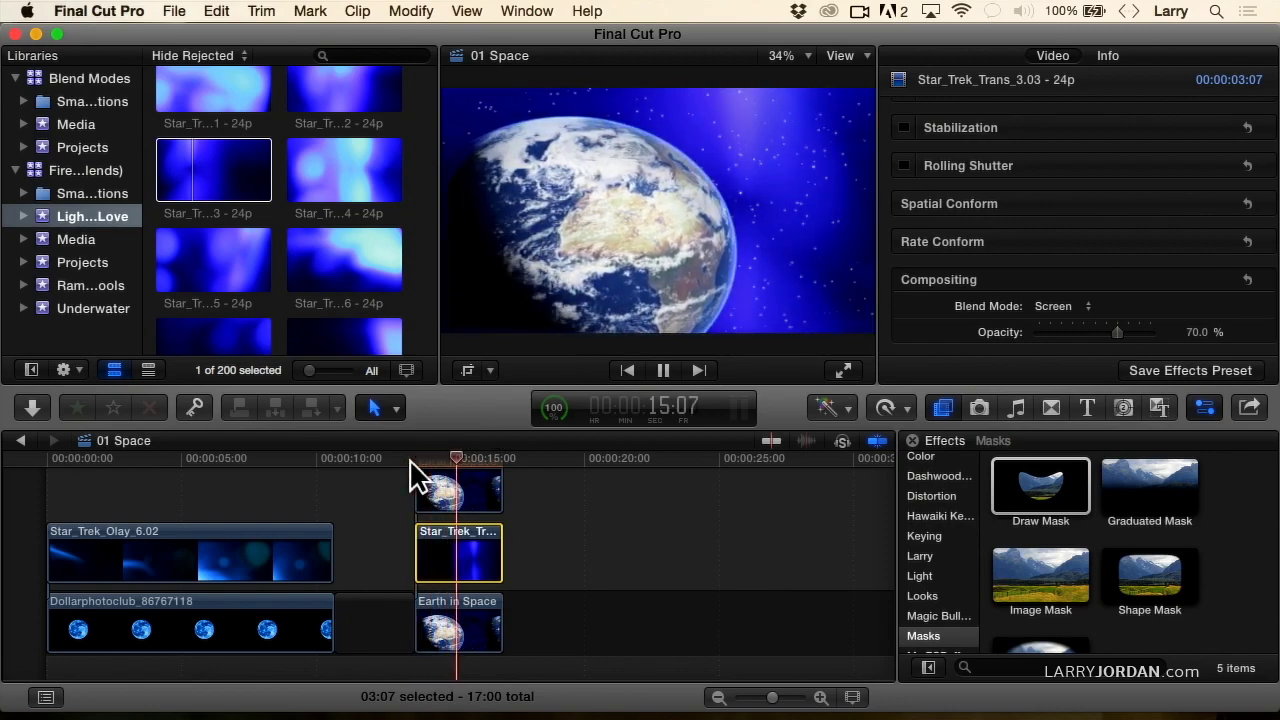
key("space")
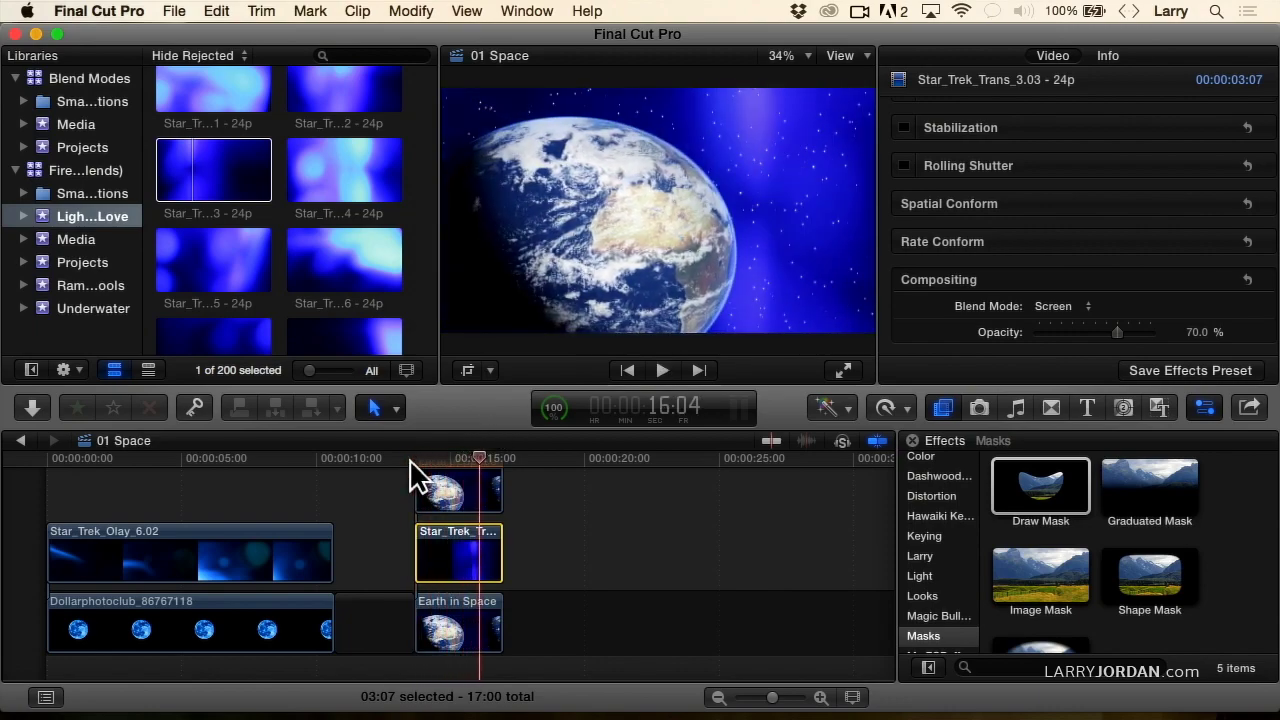